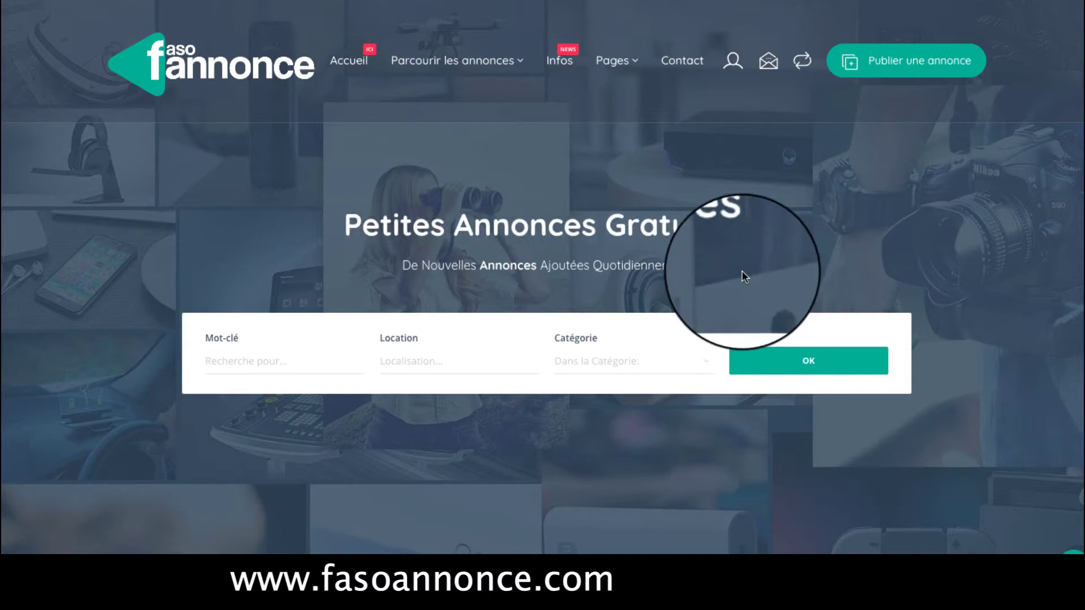
Step: Start a new ad and title it "Une Machine Presse BTC Pour Briquette BTC"
{"action": "left_click", "coordinate": [900, 67]}
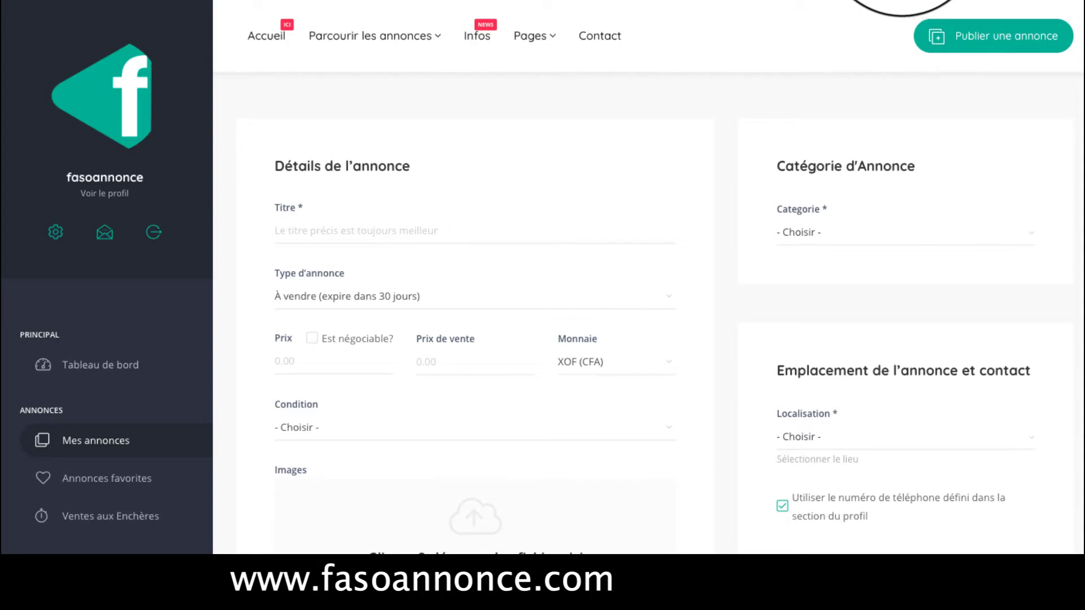
{"action": "left_click", "coordinate": [303, 233]}
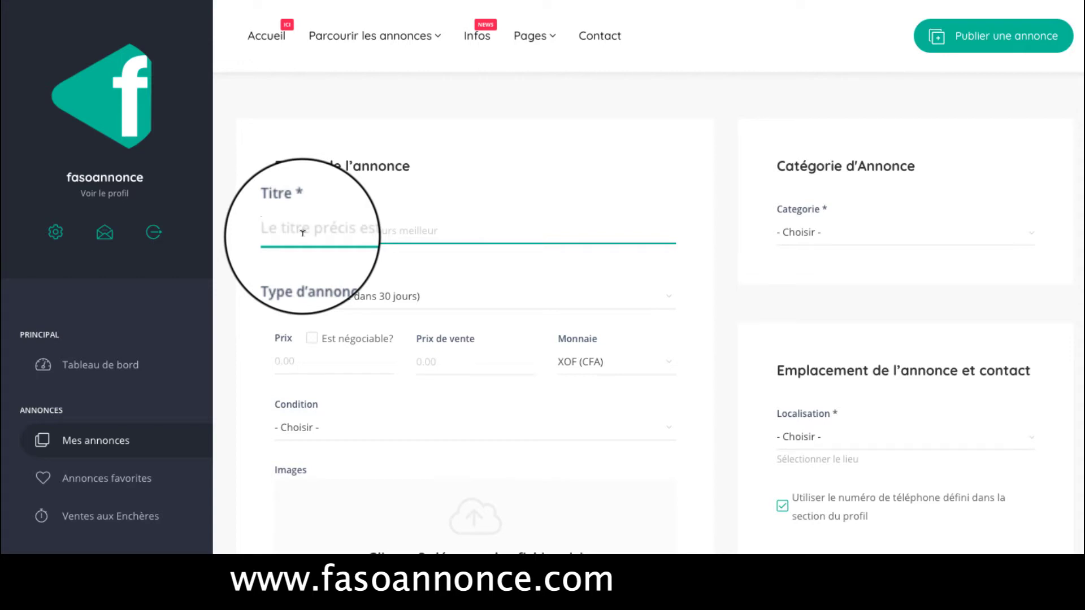
{"action": "type", "text": "Une Machine A"}
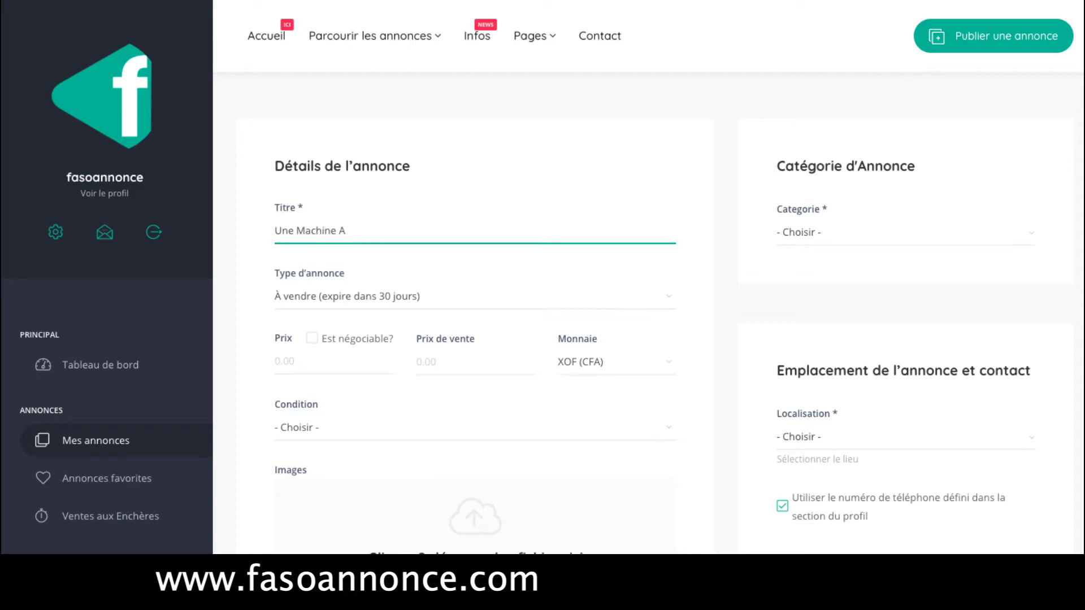
{"action": "key", "text": "BackSpace"}
{"action": "type", "text": "à"}
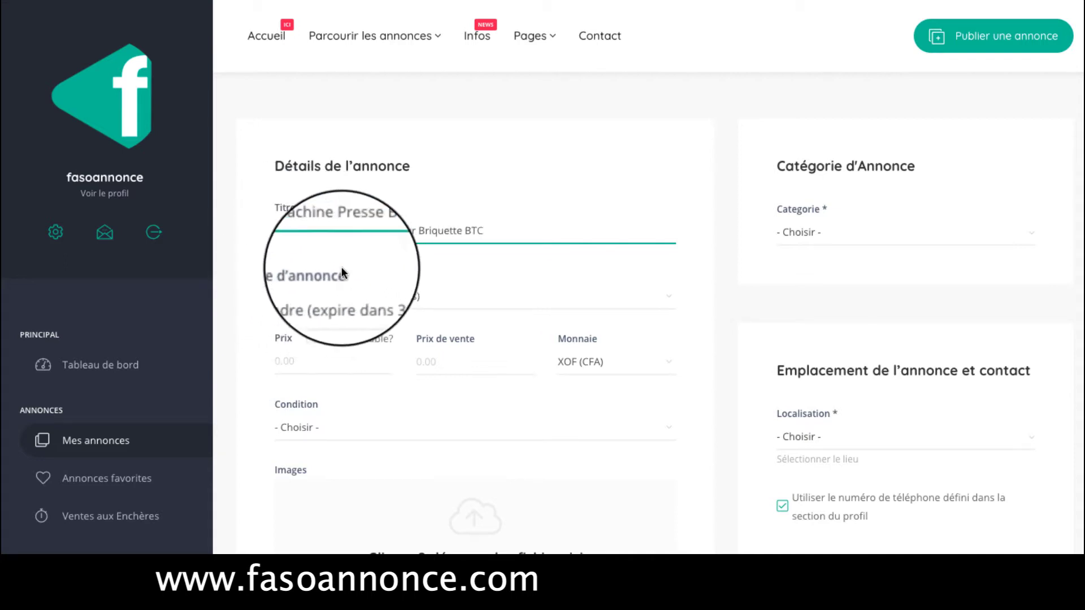
Step: Check the available ad types and keep "À vendre (expire dans 30 jours)"
{"action": "scroll", "coordinate": [367, 313], "scroll_direction": "down", "scroll_amount": 1}
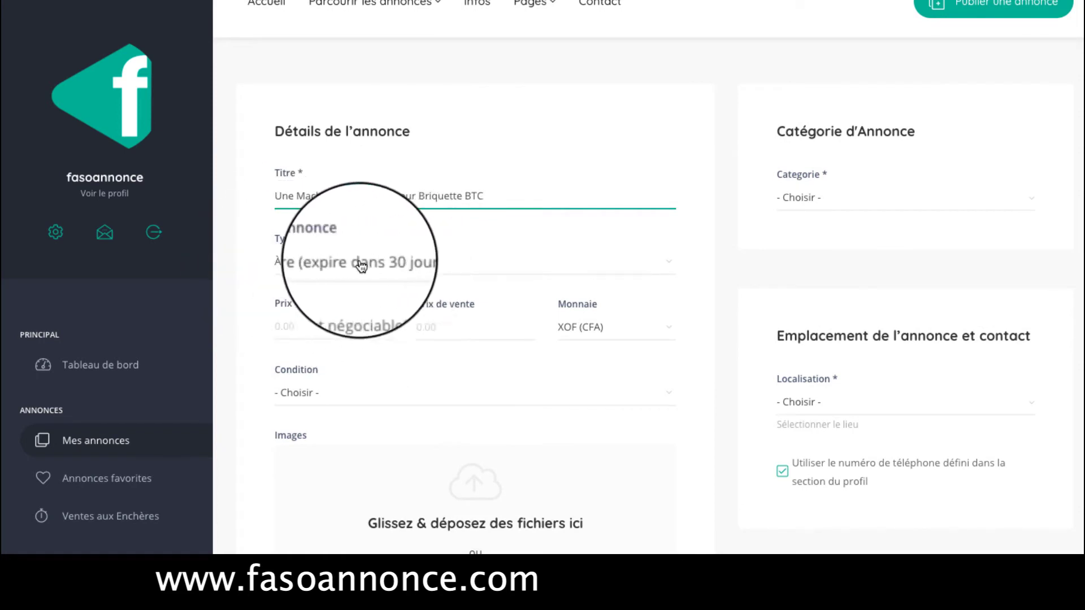
{"action": "left_click", "coordinate": [388, 266]}
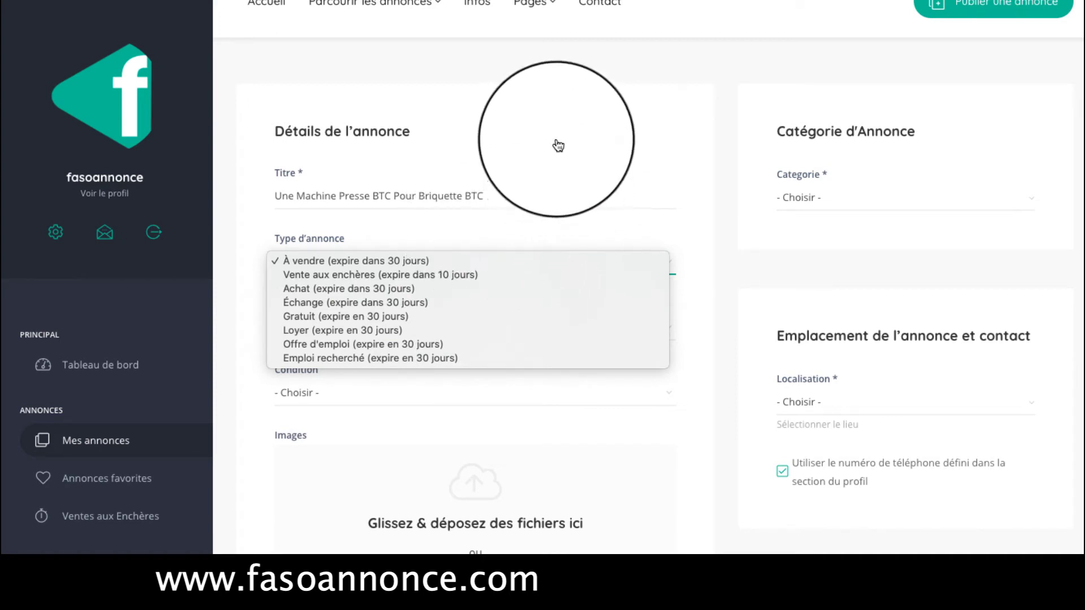
{"action": "left_click", "coordinate": [627, 155]}
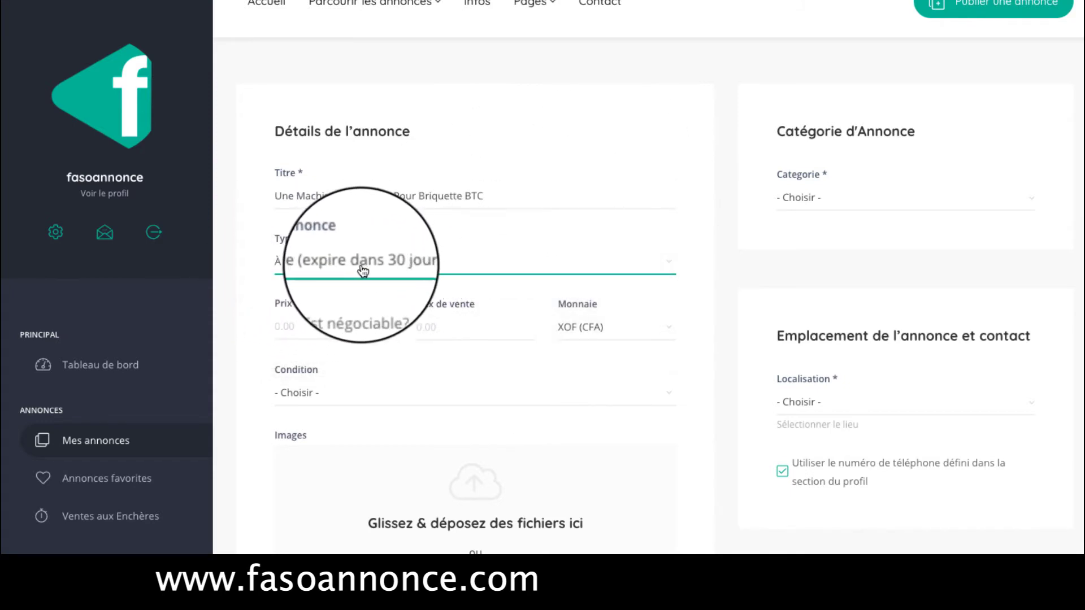
Step: Make the ad negotiable with a price of 250 000 and a sale price of 200 000, and set its condition to "Seconde main"
{"action": "left_click", "coordinate": [312, 305]}
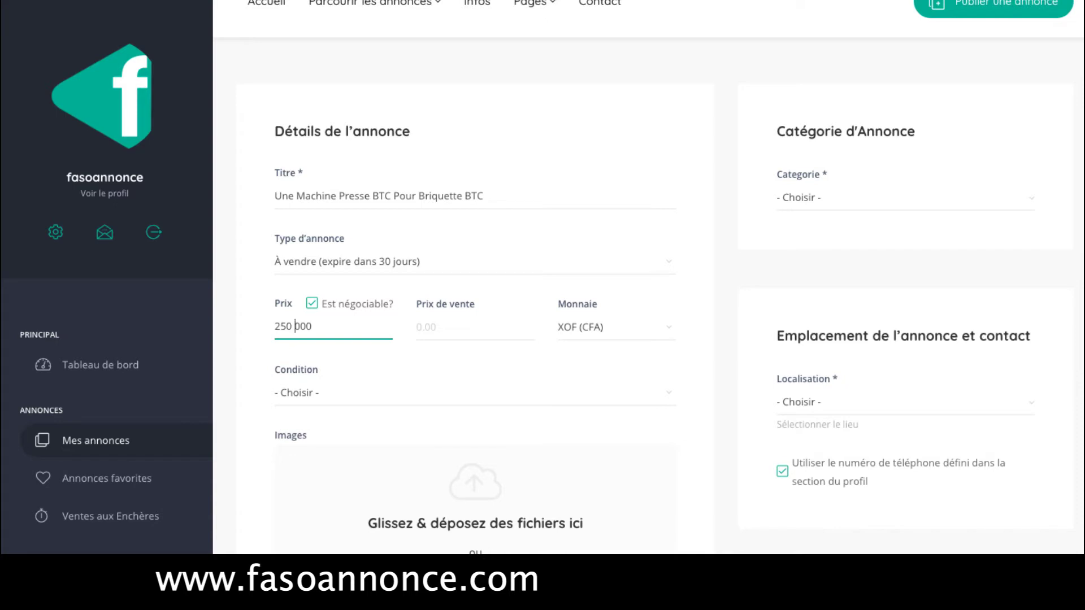
{"action": "left_click", "coordinate": [462, 327]}
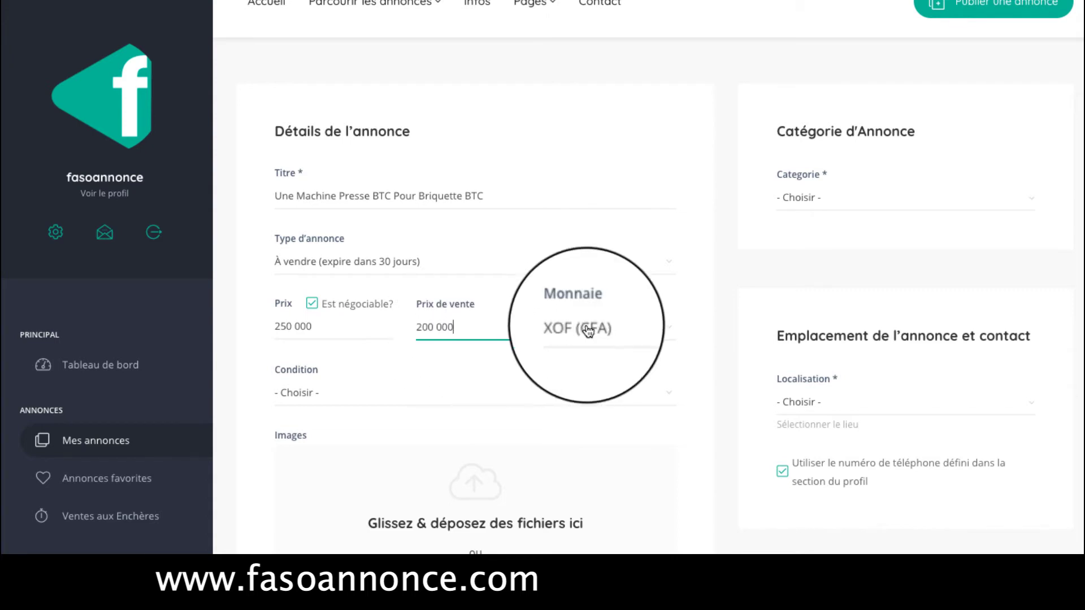
{"action": "left_click", "coordinate": [320, 393]}
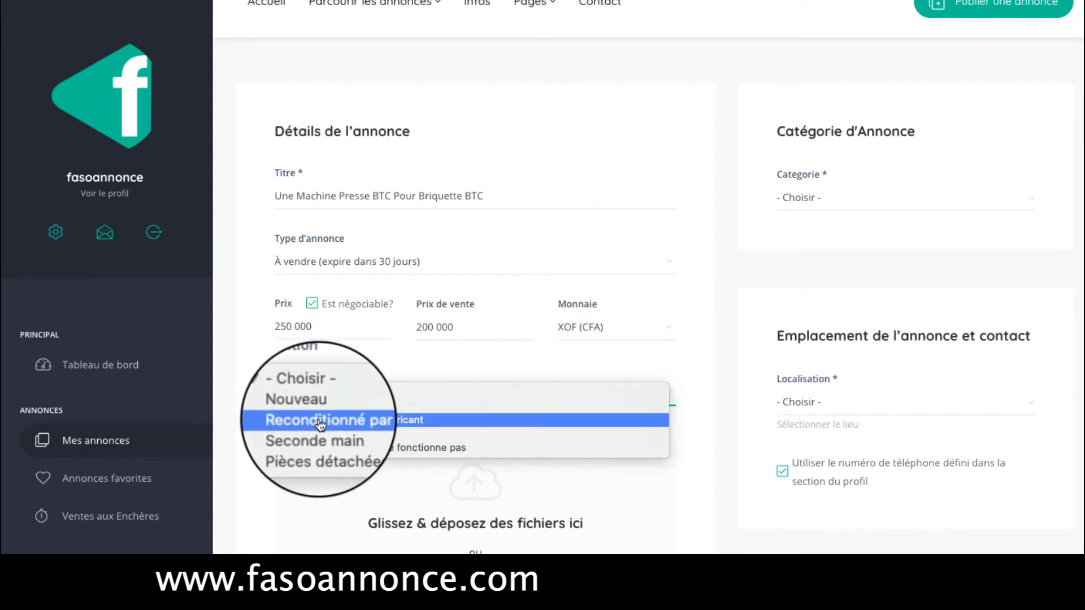
{"action": "left_click", "coordinate": [332, 438]}
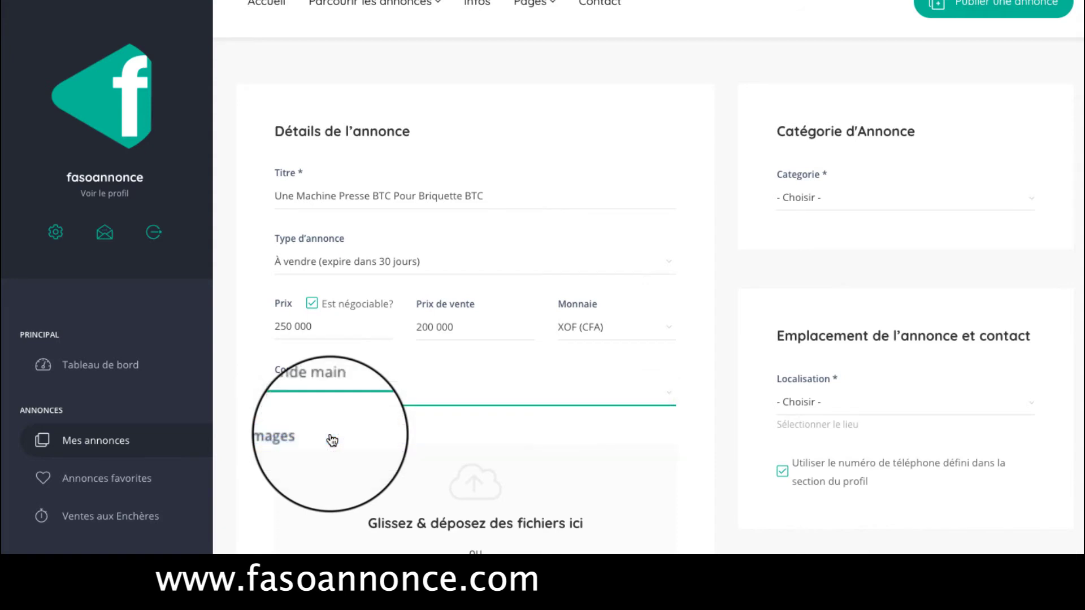
Step: Upload the images 39855254.jpg, 39855346.jpg and 39855198.jpg from the Desktop folder to the ad
{"action": "scroll", "coordinate": [330, 415], "scroll_direction": "down", "scroll_amount": 3}
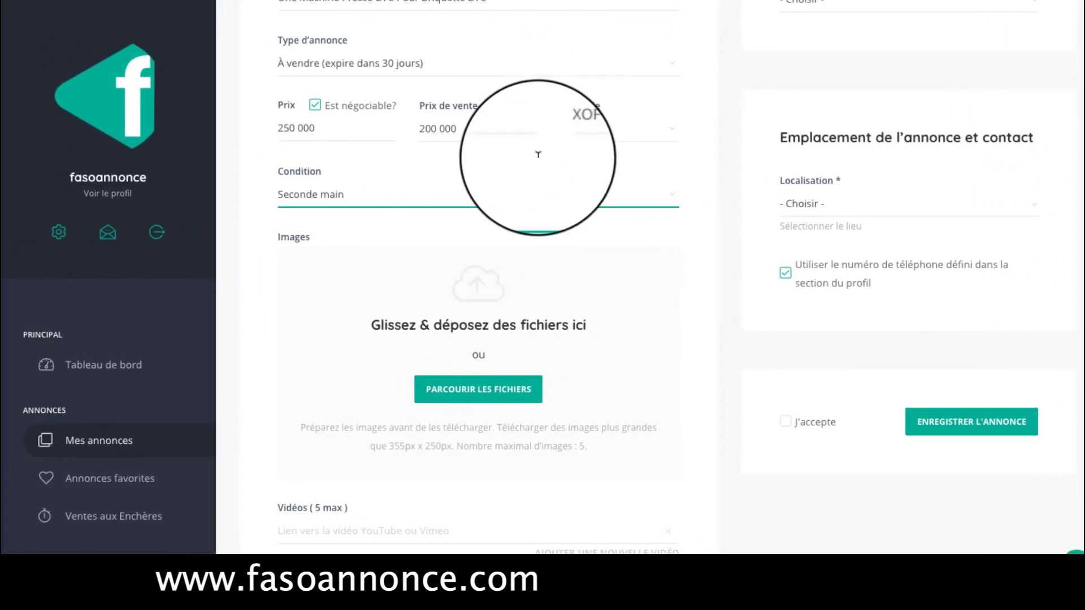
{"action": "left_click", "coordinate": [462, 394]}
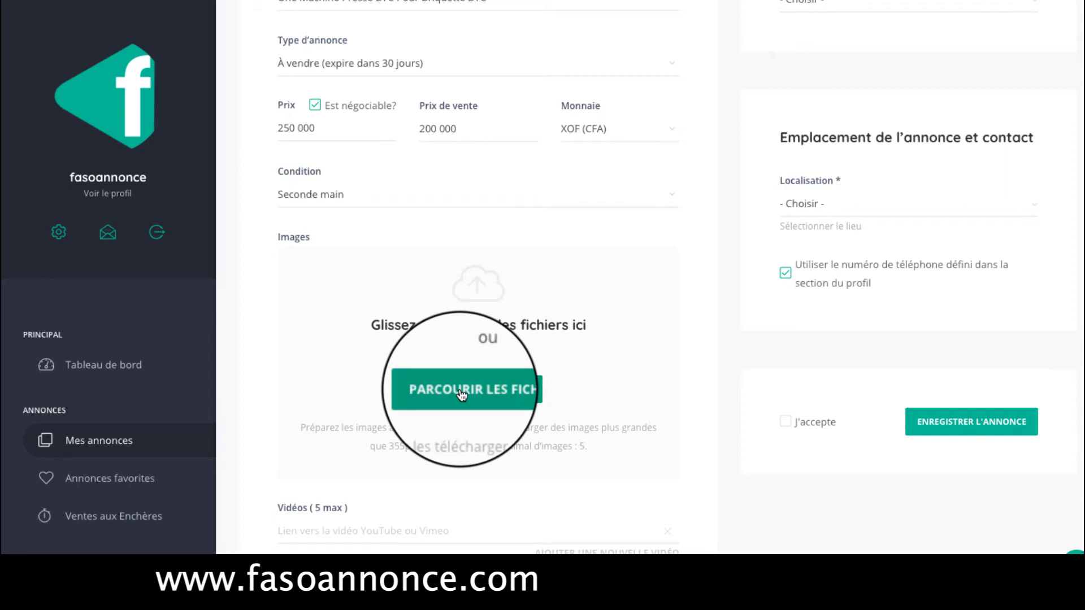
{"action": "left_click", "coordinate": [460, 388]}
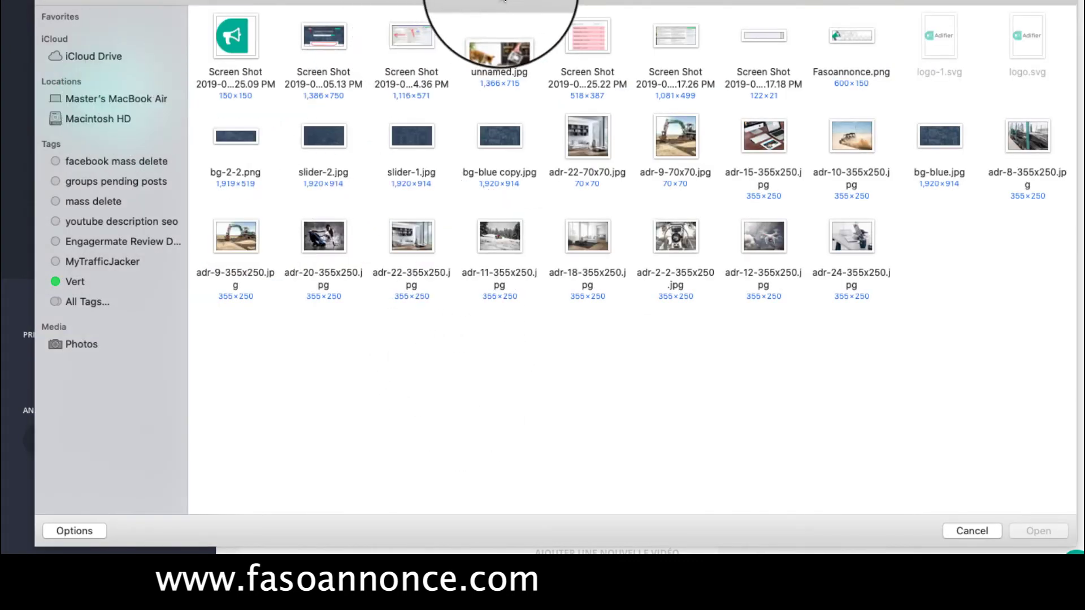
{"action": "left_click", "coordinate": [513, 2]}
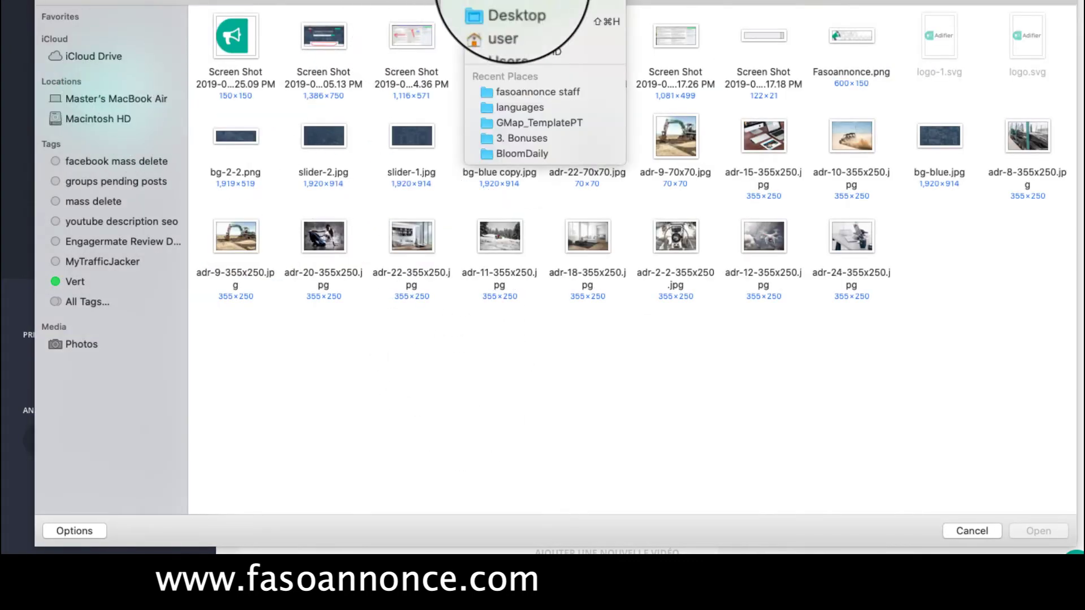
{"action": "left_click", "coordinate": [512, 24]}
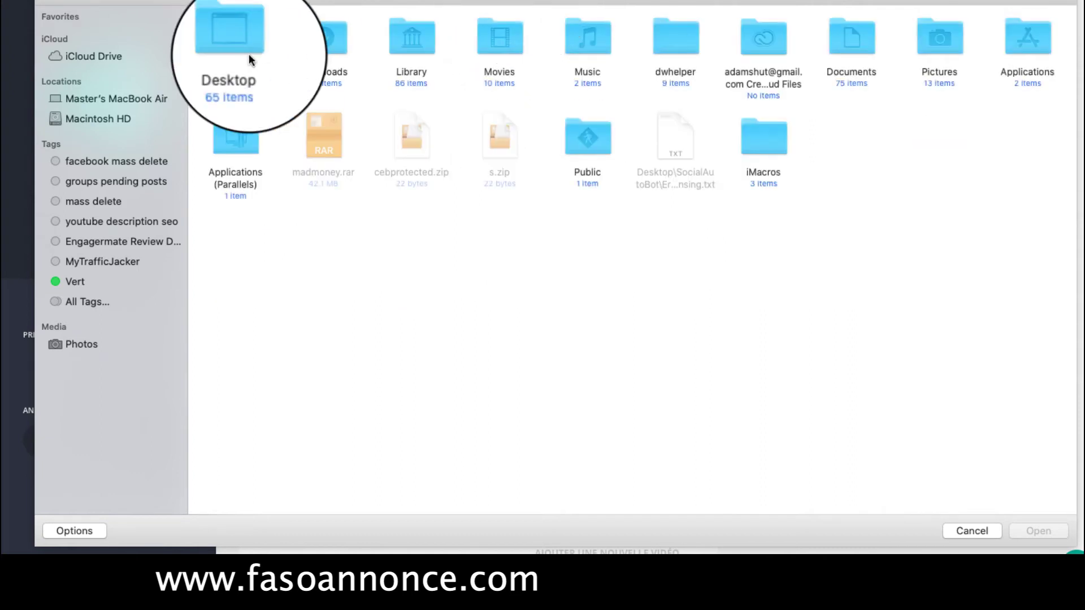
{"action": "left_click", "coordinate": [235, 51]}
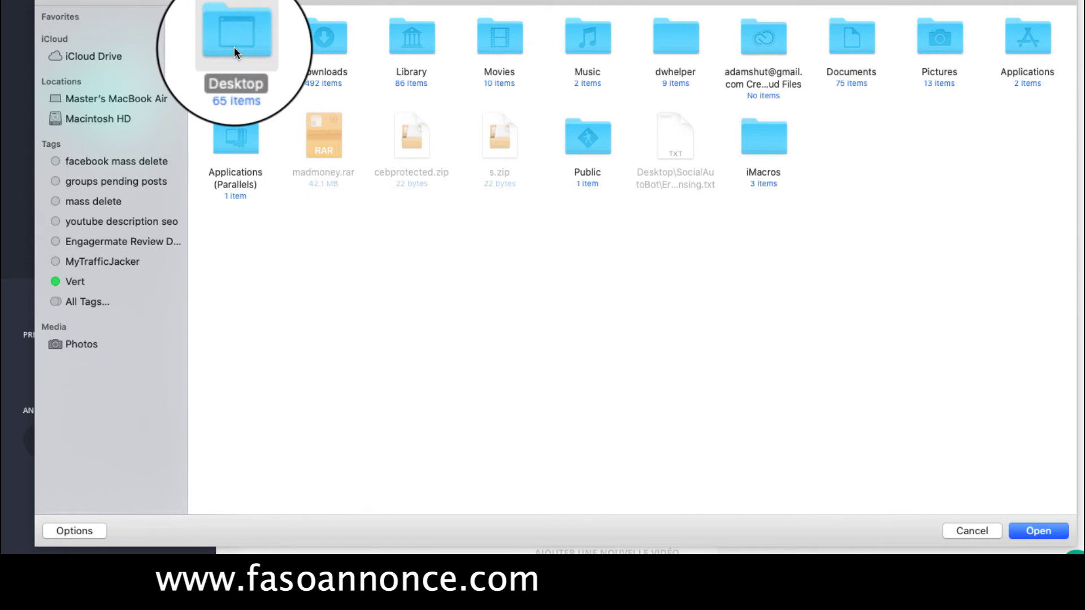
{"action": "double_click", "coordinate": [234, 46]}
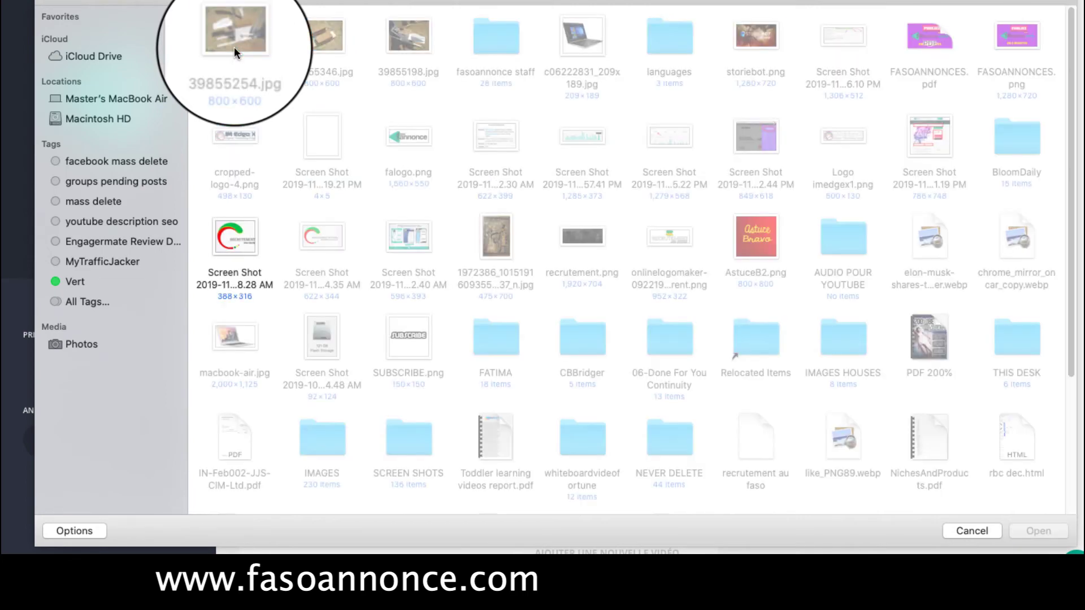
{"action": "left_click_drag", "start_coordinate": [201, 9], "coordinate": [433, 59]}
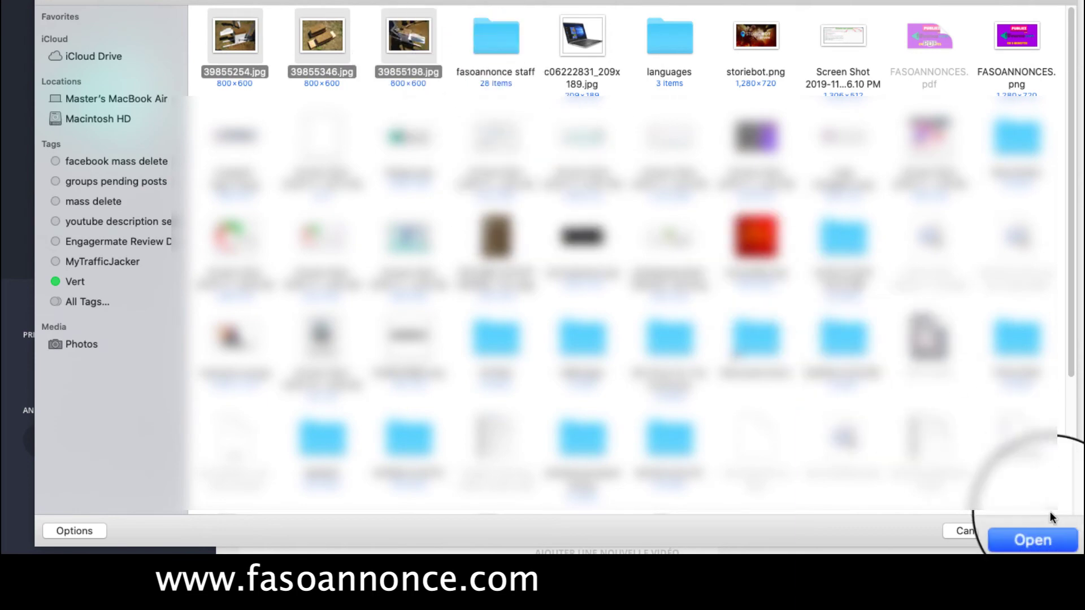
{"action": "left_click", "coordinate": [1040, 531]}
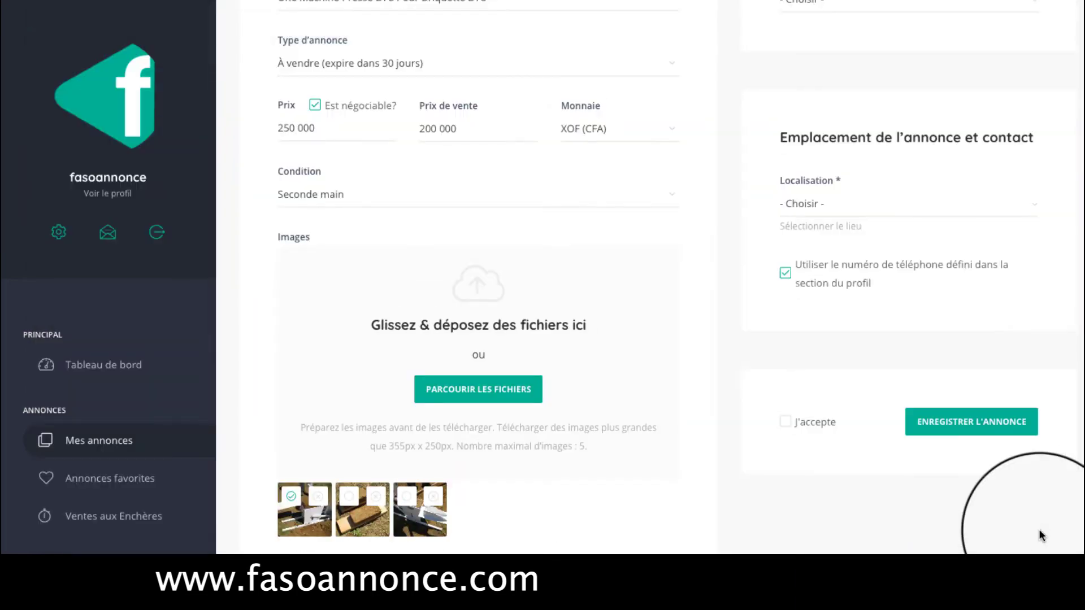
Step: Paste the copied text about "briques de terre comprimée" (BTC) and their production into the ad's description
{"action": "scroll", "coordinate": [545, 423], "scroll_direction": "down", "scroll_amount": 2}
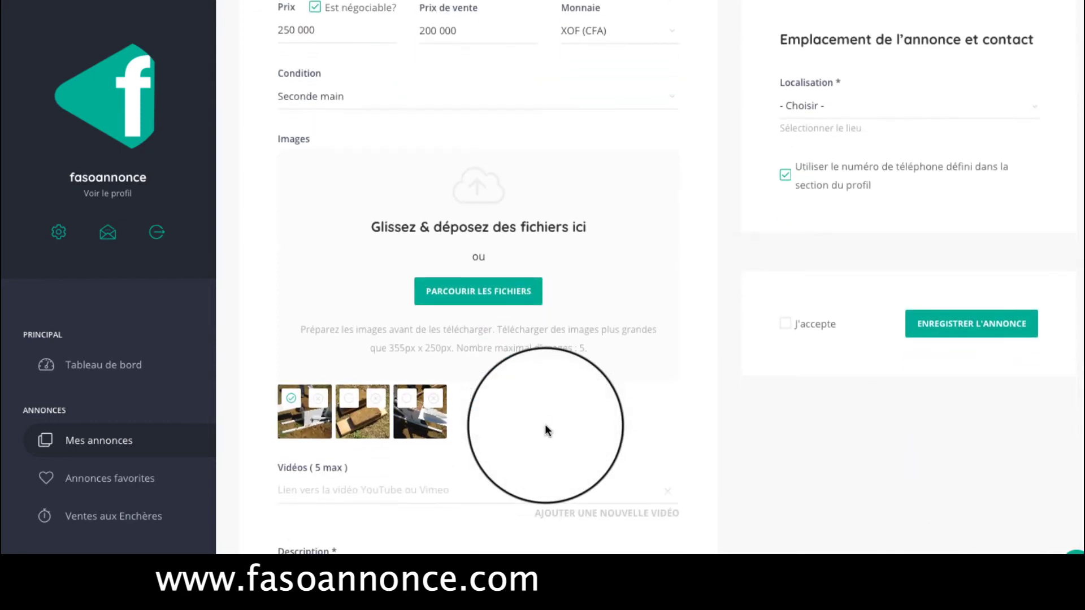
{"action": "scroll", "coordinate": [545, 430], "scroll_direction": "down", "scroll_amount": 4}
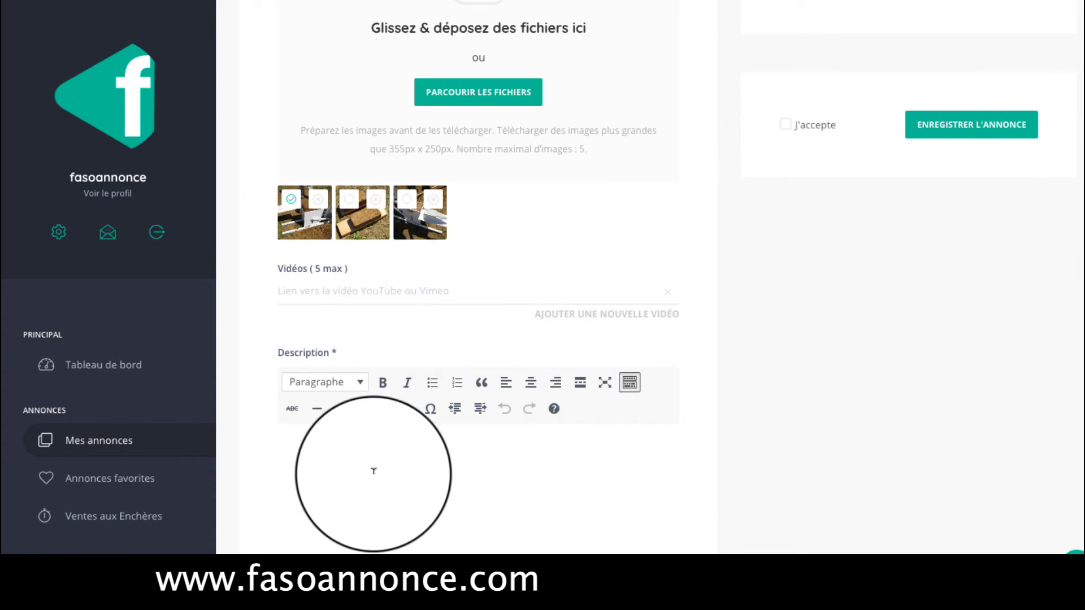
{"action": "left_click", "coordinate": [407, 443]}
{"action": "key", "text": "ctrl+v"}
{"action": "scroll", "coordinate": [405, 440], "scroll_direction": "down", "scroll_amount": 4}
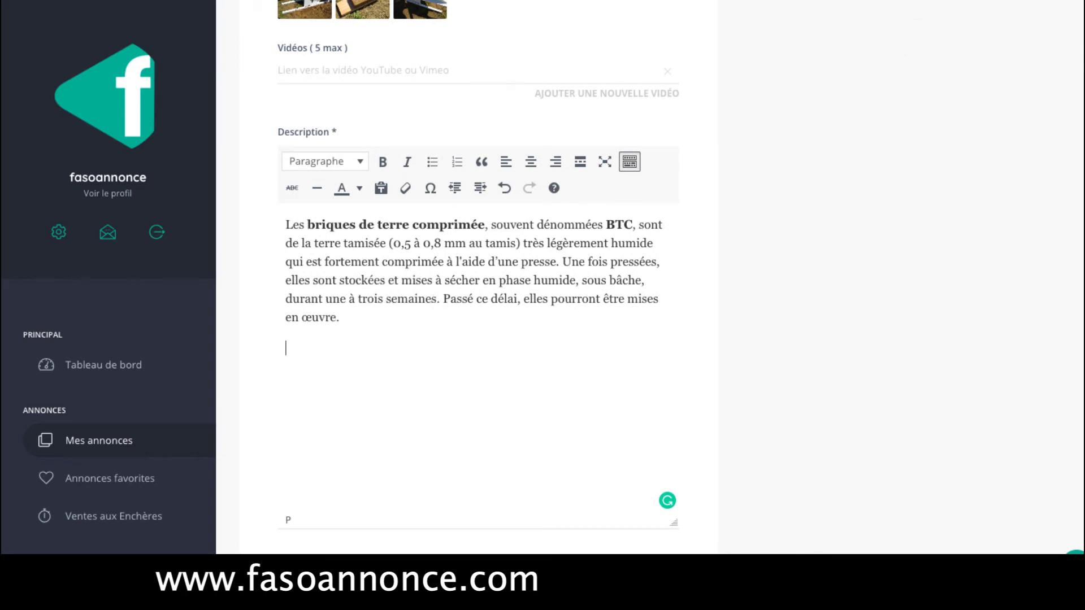
{"action": "key", "text": "ctrl+v"}
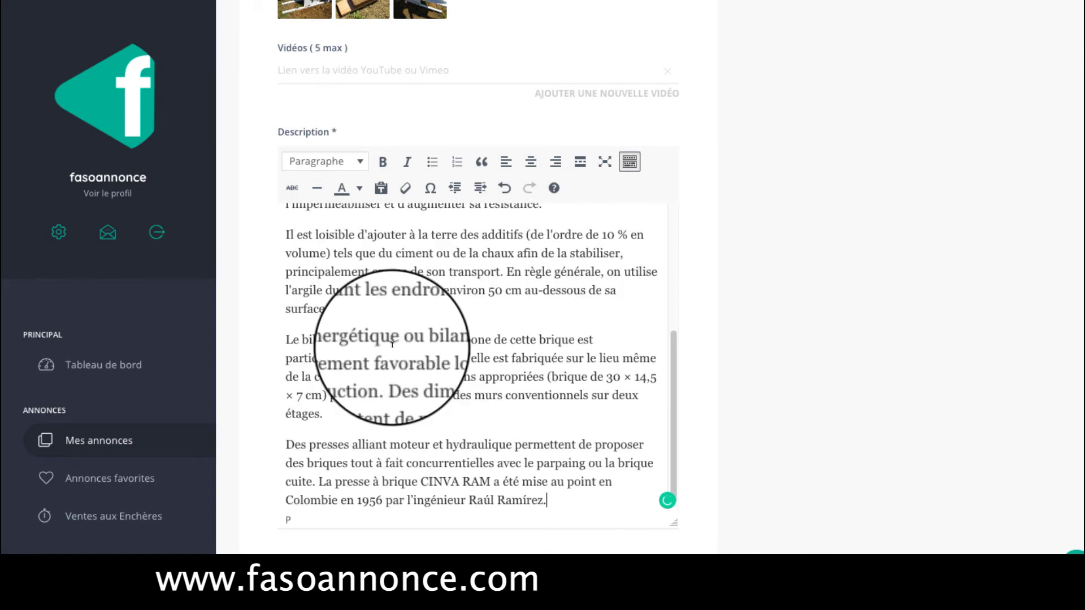
Step: Set the ad's category to Construction under Services
{"action": "scroll", "coordinate": [540, 366], "scroll_direction": "up", "scroll_amount": 3}
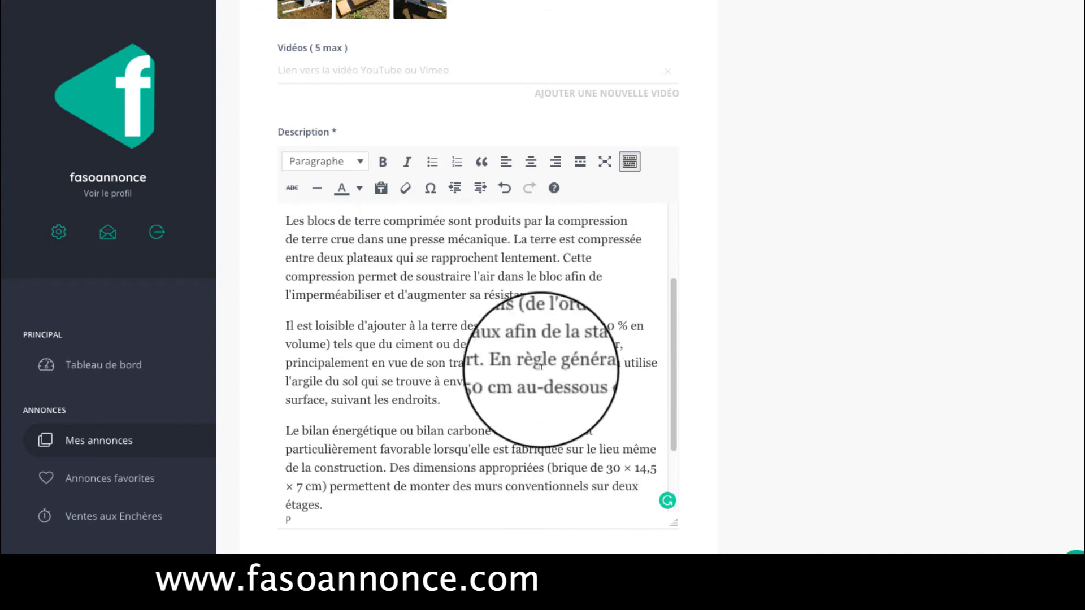
{"action": "scroll", "coordinate": [735, 222], "scroll_direction": "up", "scroll_amount": 3}
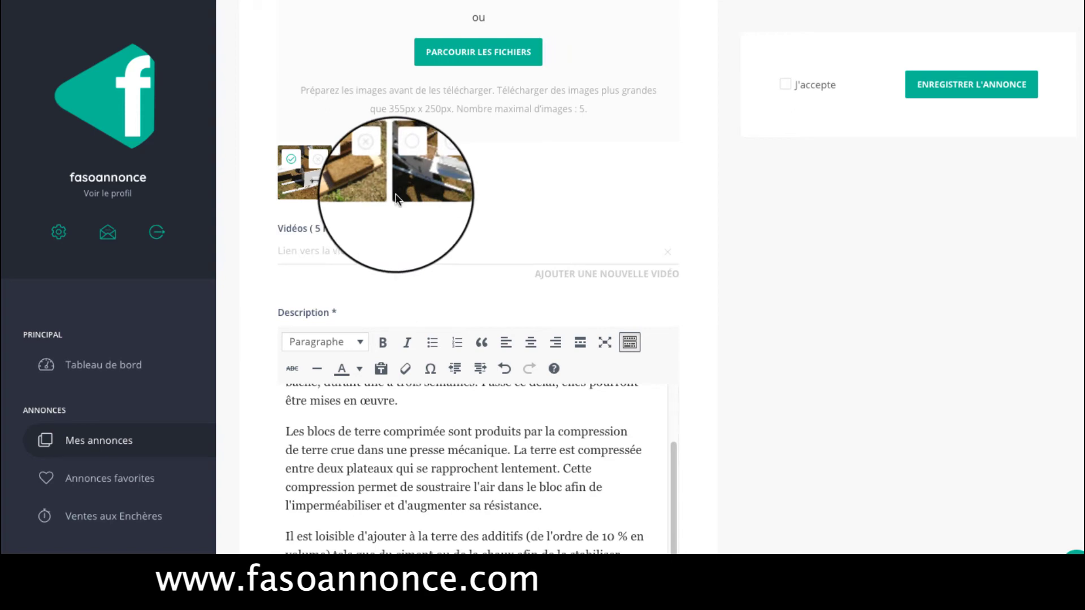
{"action": "scroll", "coordinate": [856, 226], "scroll_direction": "up", "scroll_amount": 3}
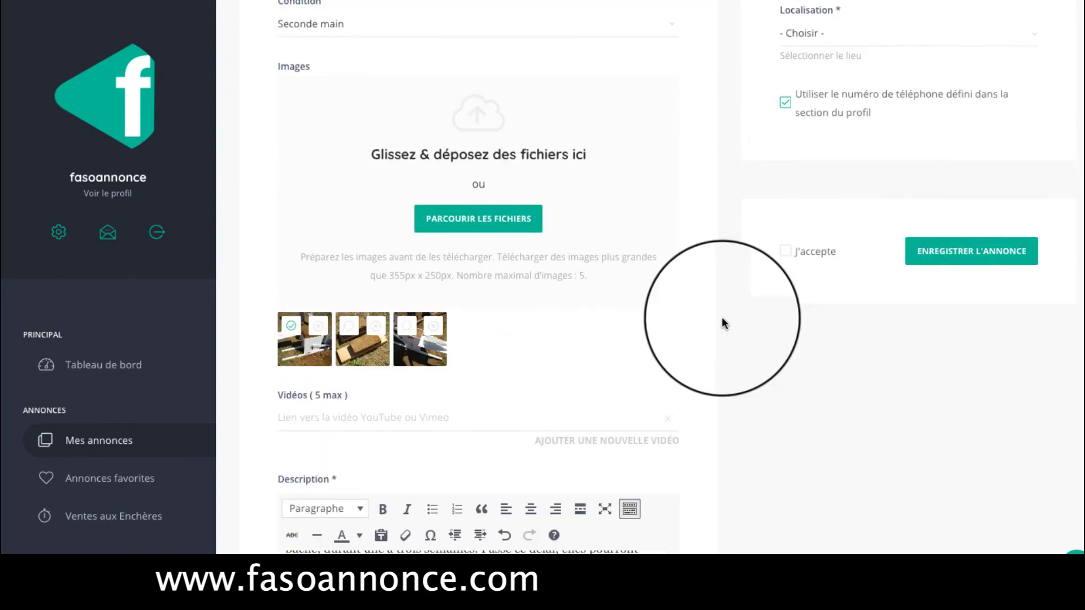
{"action": "scroll", "coordinate": [721, 323], "scroll_direction": "down", "scroll_amount": 6}
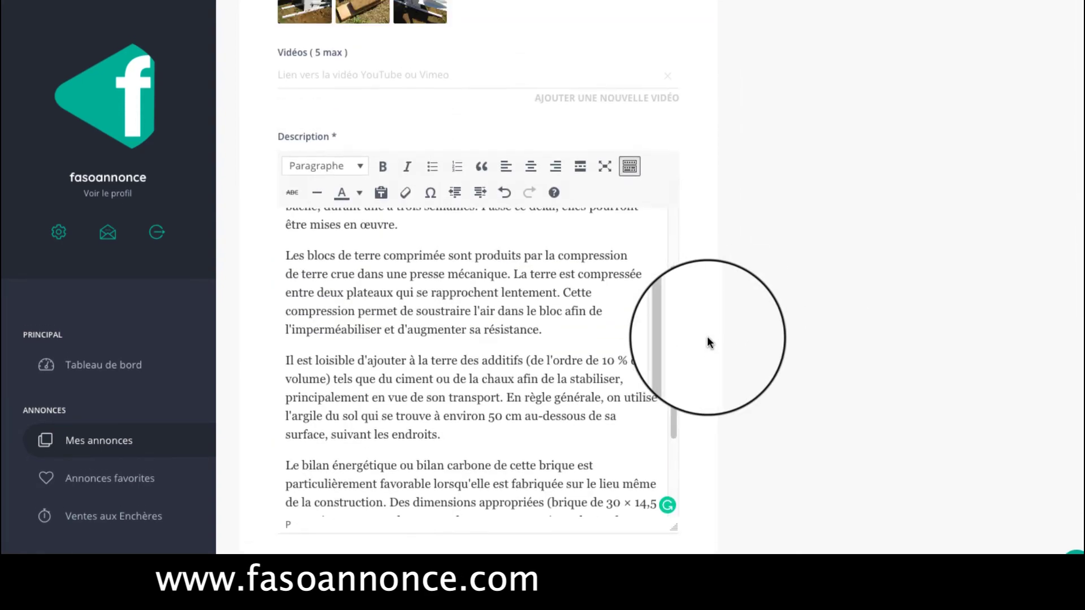
{"action": "scroll", "coordinate": [710, 342], "scroll_direction": "up", "scroll_amount": 9}
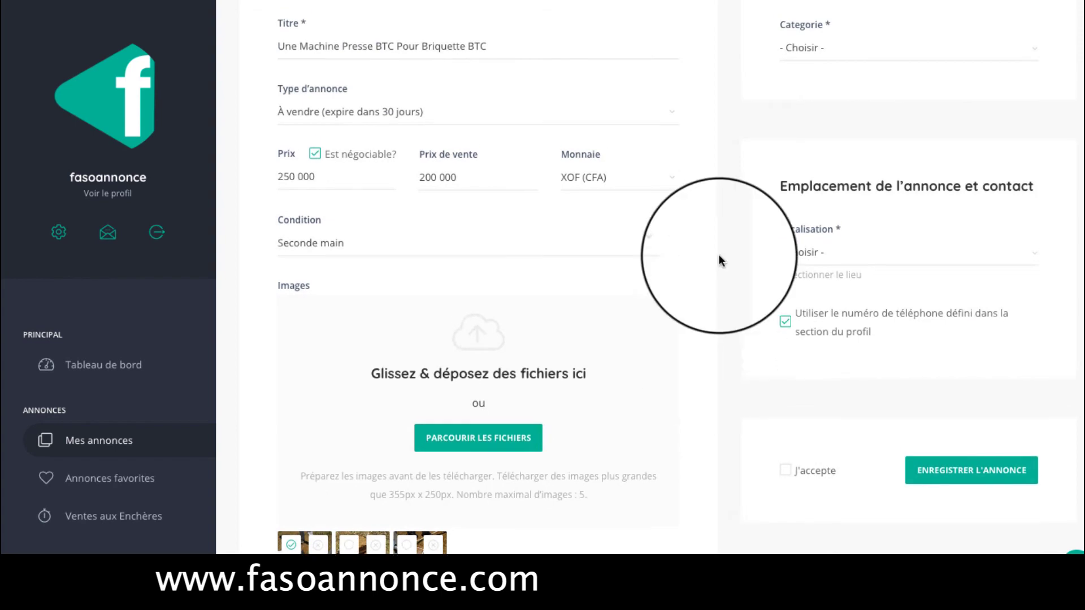
{"action": "scroll", "coordinate": [719, 259], "scroll_direction": "up", "scroll_amount": 2}
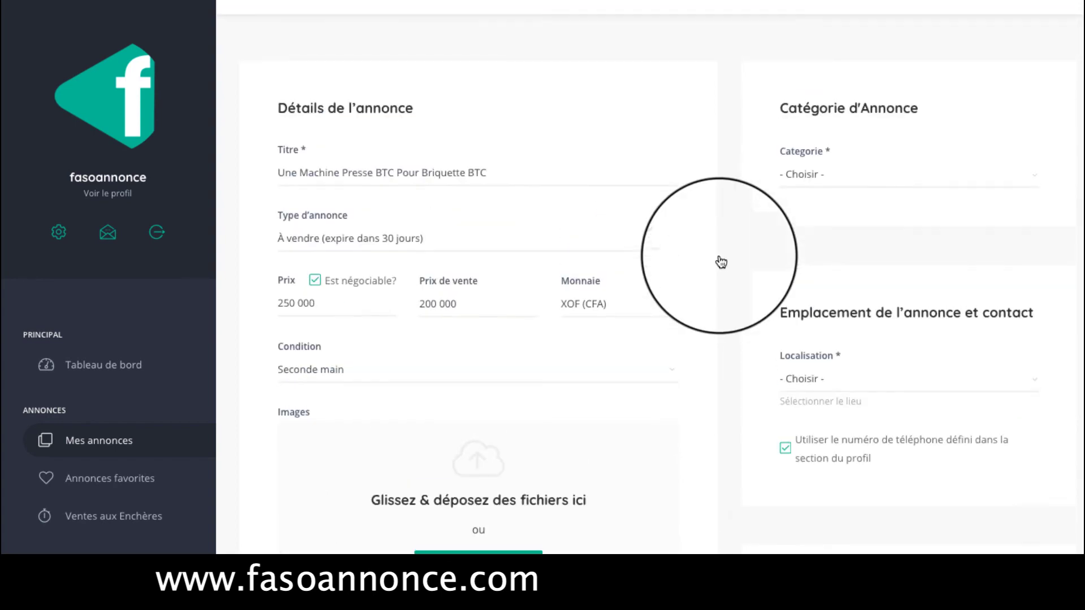
{"action": "left_click", "coordinate": [835, 176]}
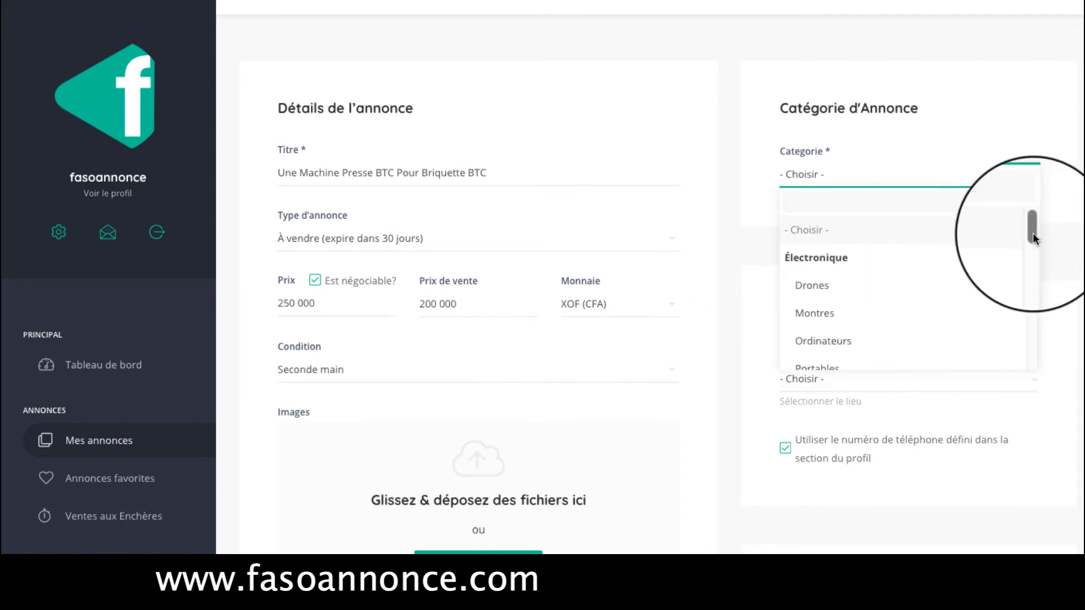
{"action": "left_click_drag", "start_coordinate": [1033, 233], "coordinate": [1039, 333]}
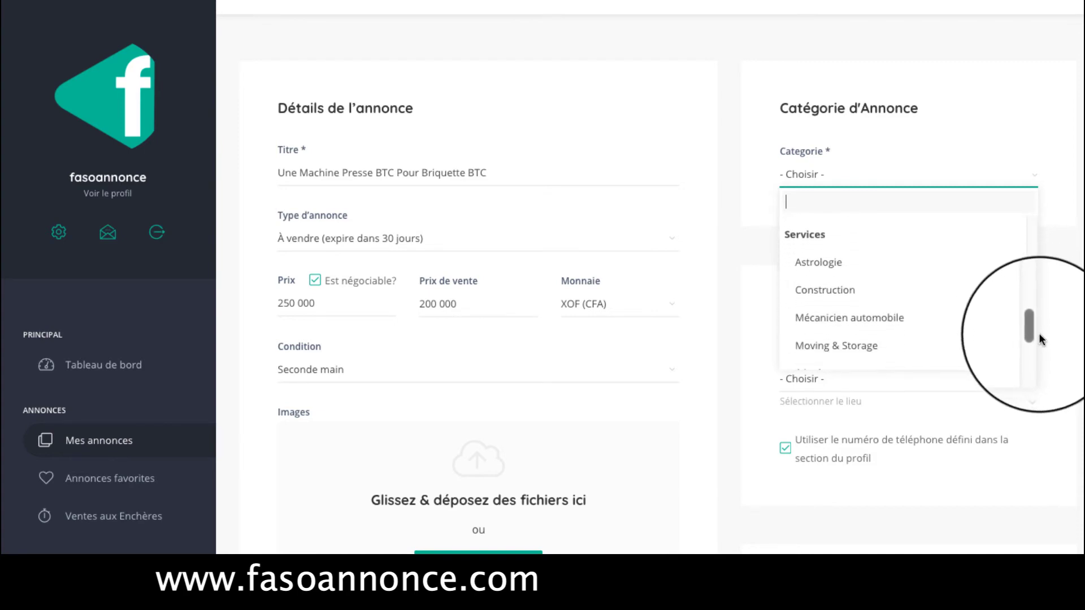
{"action": "left_click", "coordinate": [856, 291]}
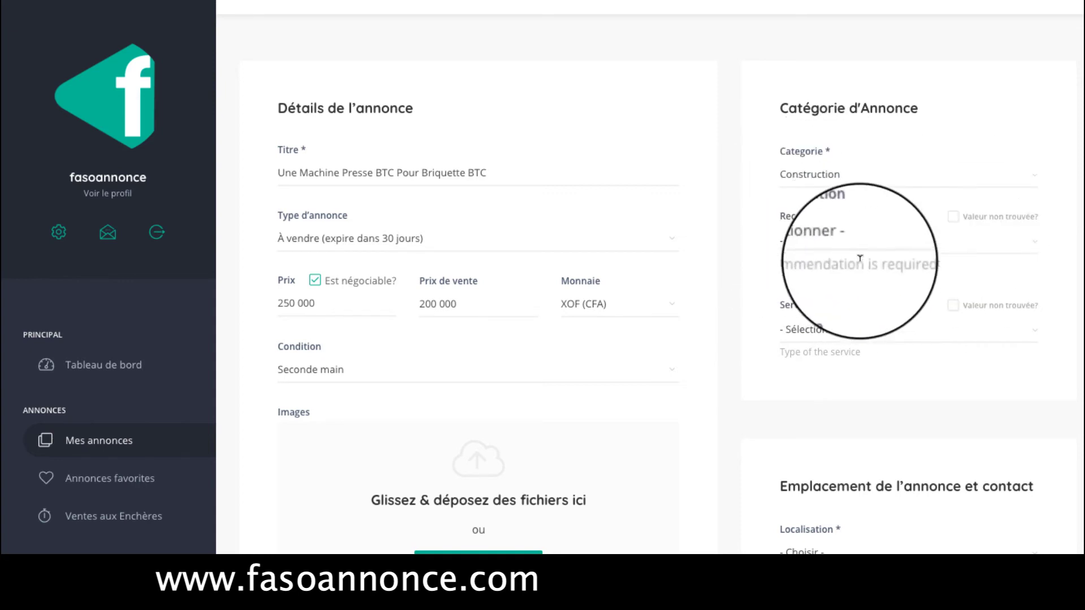
Step: Set the ad's Recomendation to "No" and its Service Type to "Offering"
{"action": "left_click", "coordinate": [816, 245]}
{"action": "left_click", "coordinate": [791, 327]}
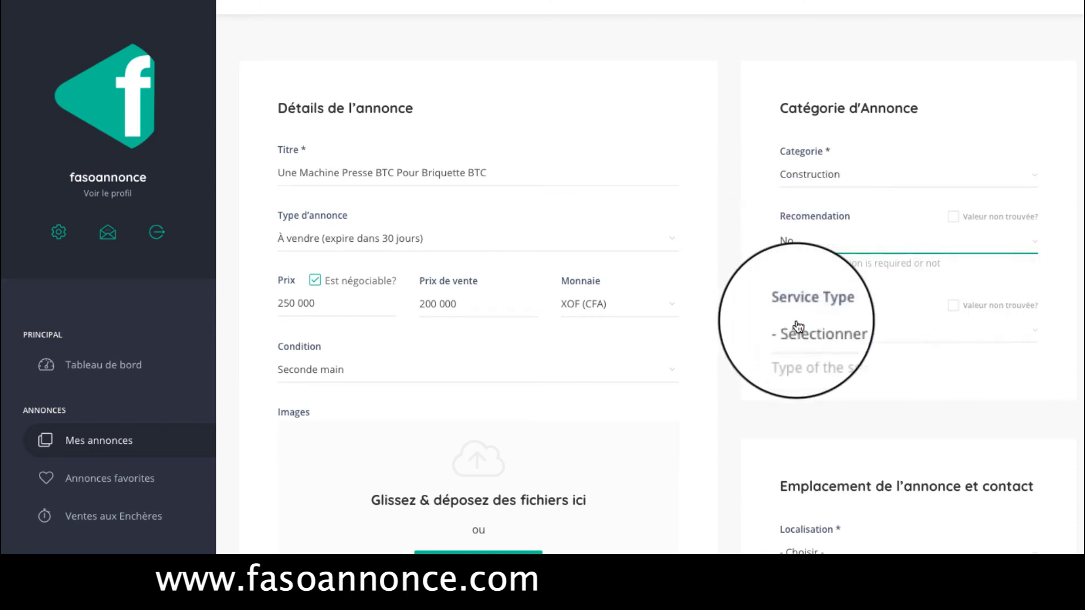
{"action": "left_click", "coordinate": [827, 332]}
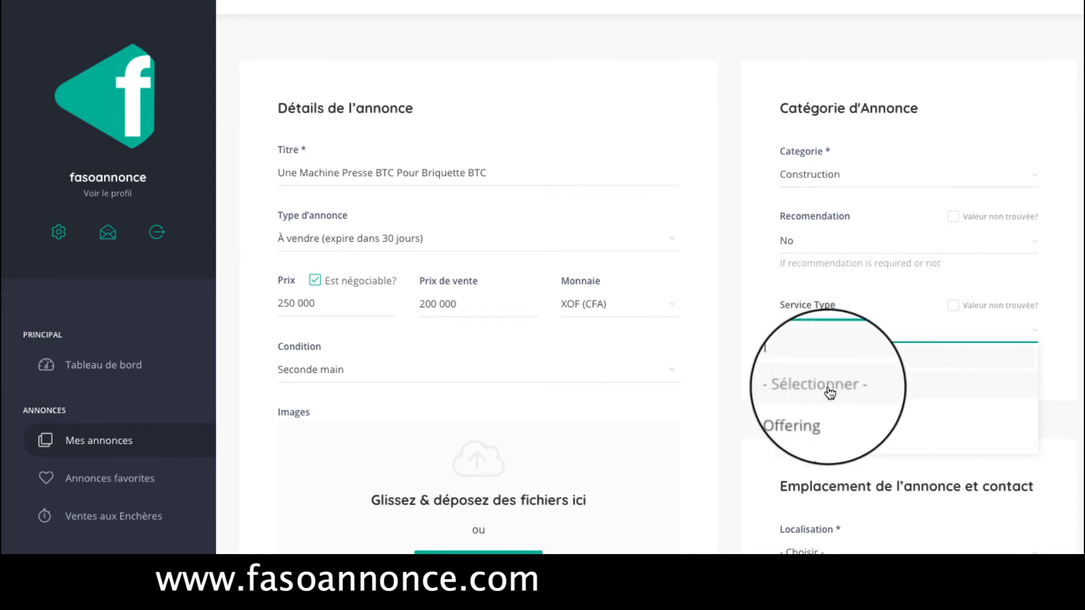
{"action": "left_click", "coordinate": [815, 415]}
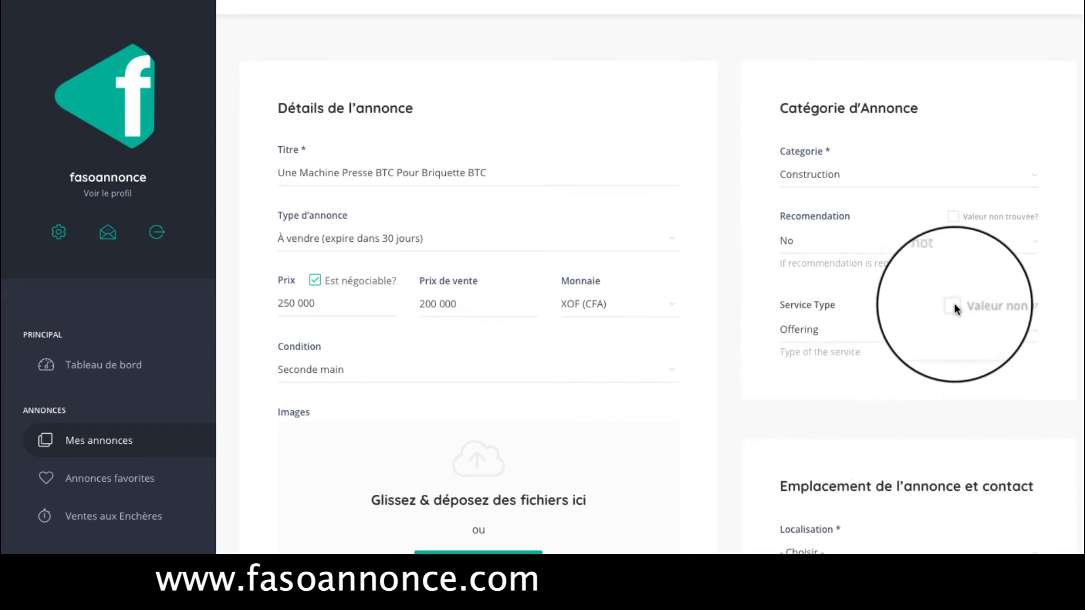
Step: Set the ad's location to Ouagadougou, Burkina Faso
{"action": "scroll", "coordinate": [955, 308], "scroll_direction": "down", "scroll_amount": 3}
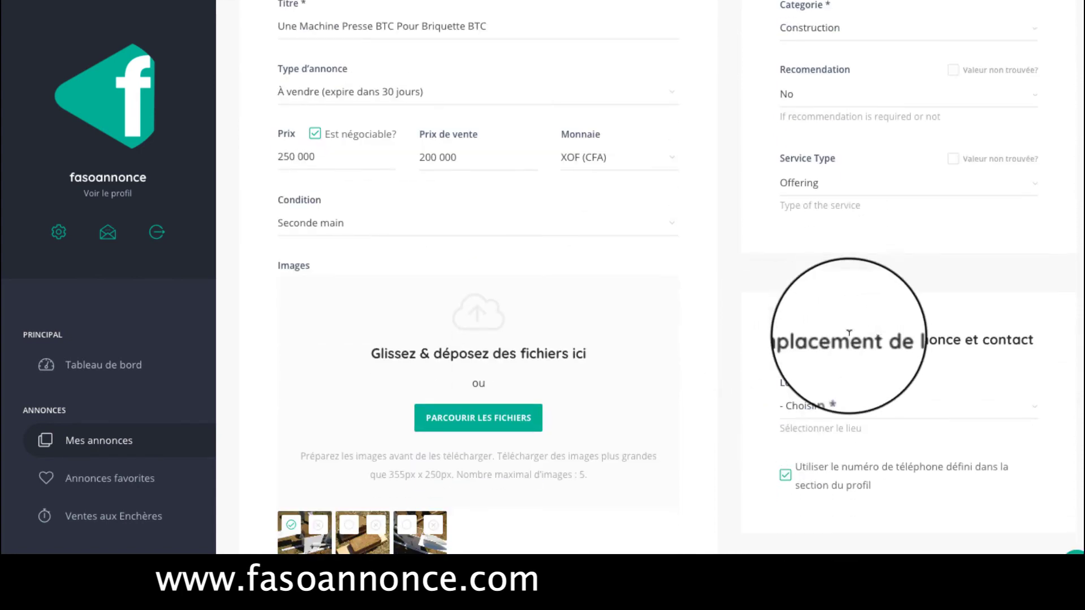
{"action": "left_click", "coordinate": [864, 411]}
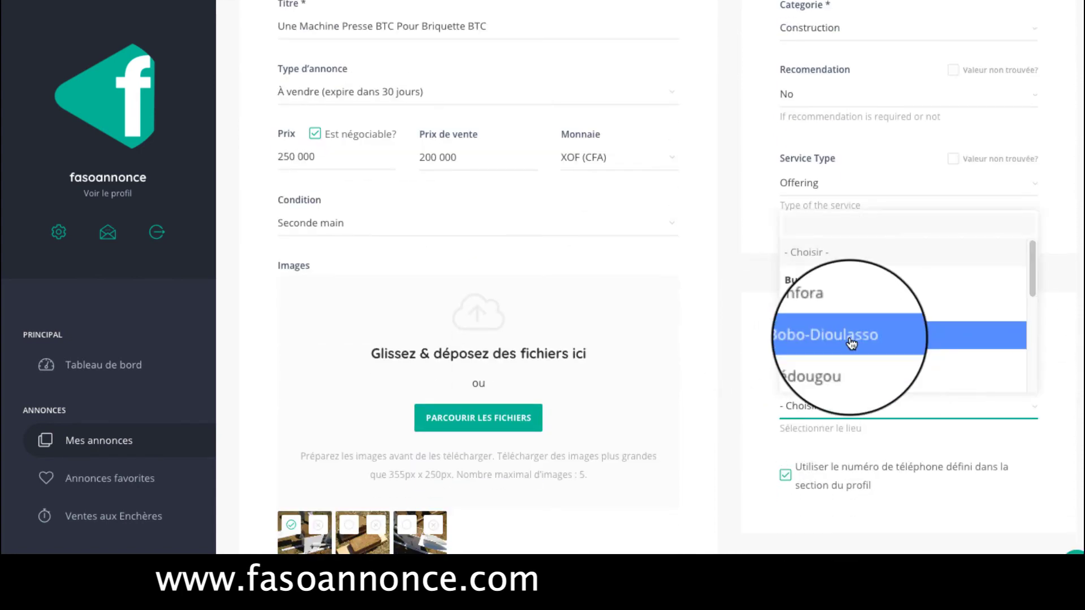
{"action": "type", "text": "oua"}
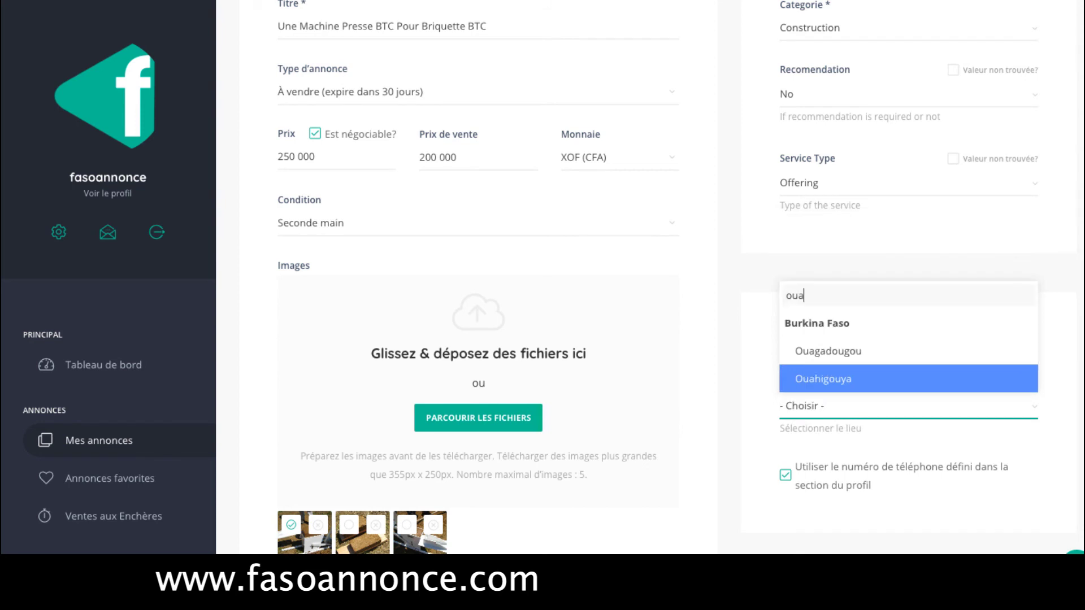
{"action": "left_click", "coordinate": [829, 348]}
Step: Accept the terms for the ad and try to save it
{"action": "scroll", "coordinate": [731, 381], "scroll_direction": "down", "scroll_amount": 3}
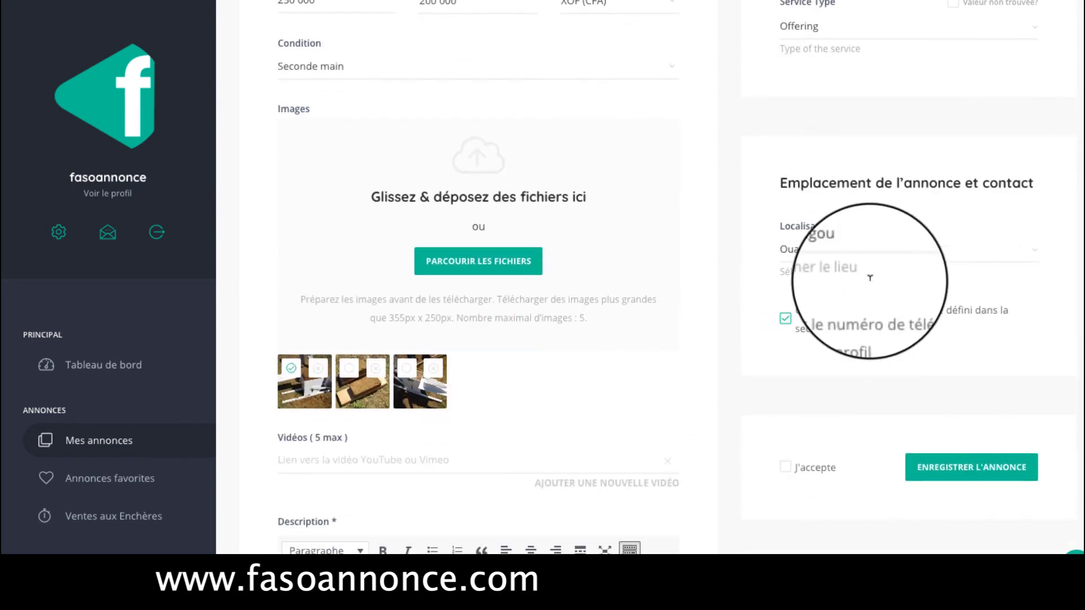
{"action": "left_click", "coordinate": [785, 467]}
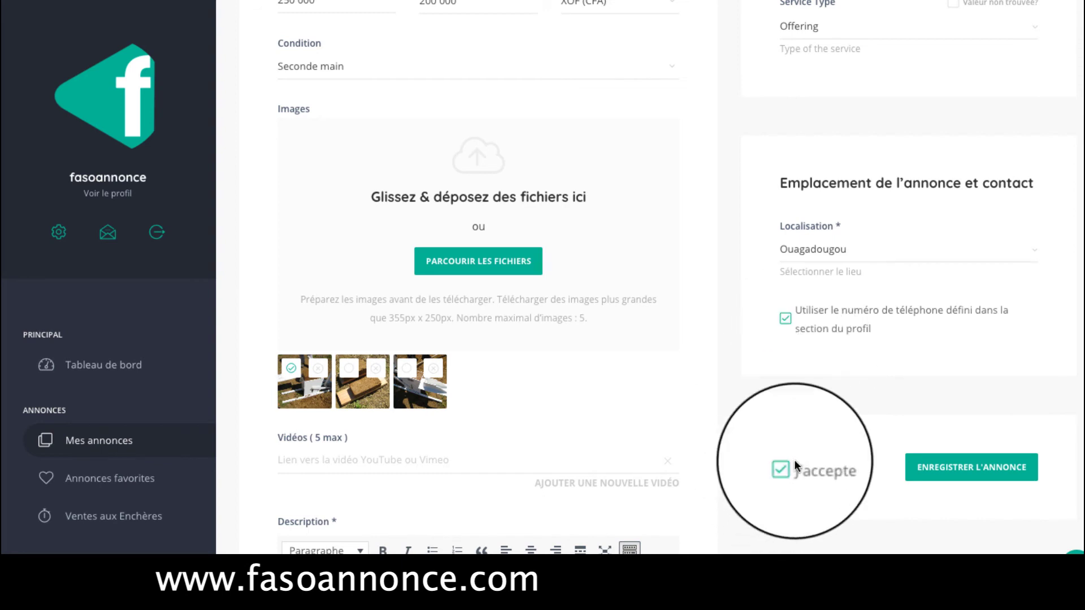
{"action": "left_click", "coordinate": [961, 466]}
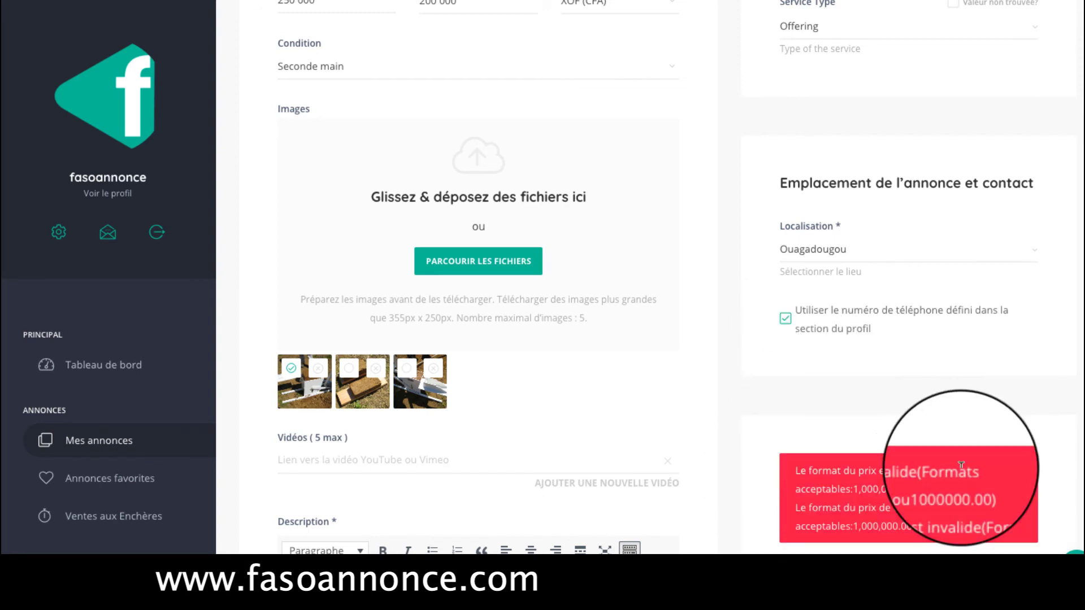
Step: Rewrite the ad's regular price in the accepted format as 250,000.00
{"action": "scroll", "coordinate": [940, 402], "scroll_direction": "down", "scroll_amount": 2}
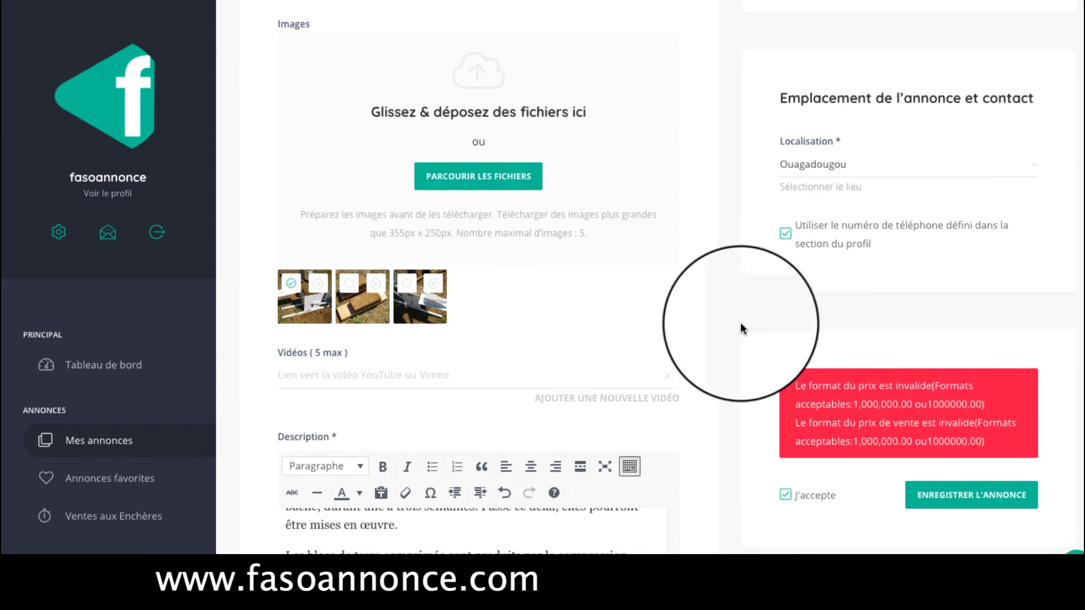
{"action": "scroll", "coordinate": [741, 322], "scroll_direction": "up", "scroll_amount": 1}
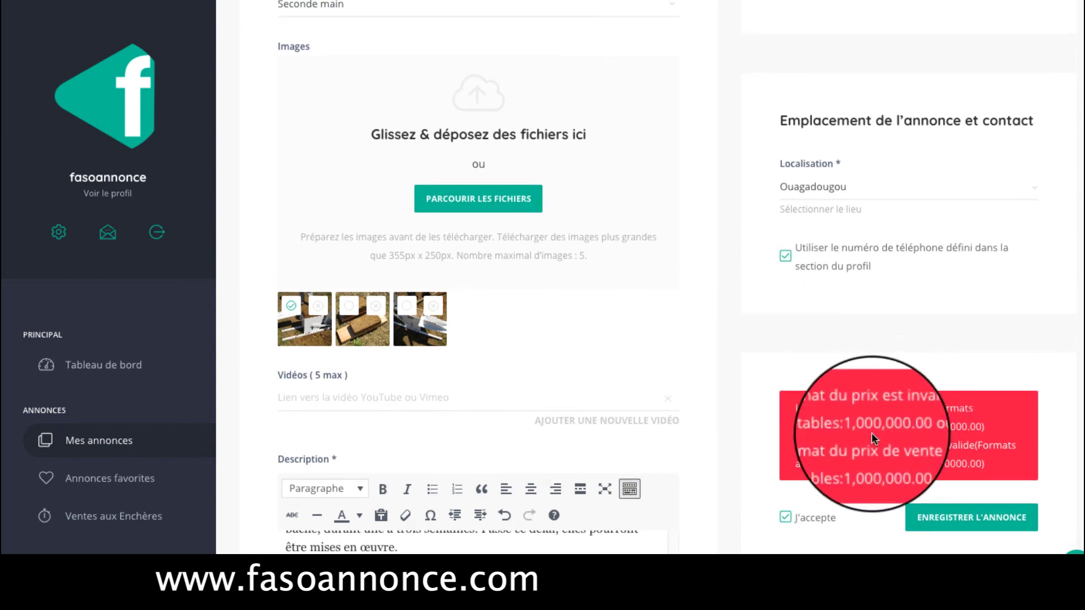
{"action": "scroll", "coordinate": [747, 354], "scroll_direction": "up", "scroll_amount": 4}
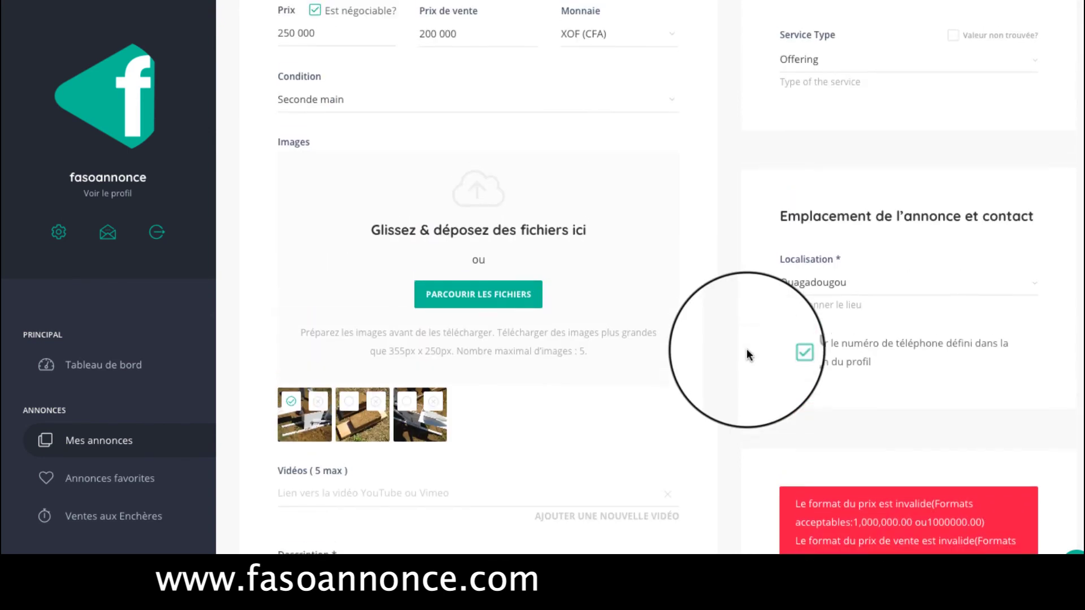
{"action": "left_click", "coordinate": [296, 67]}
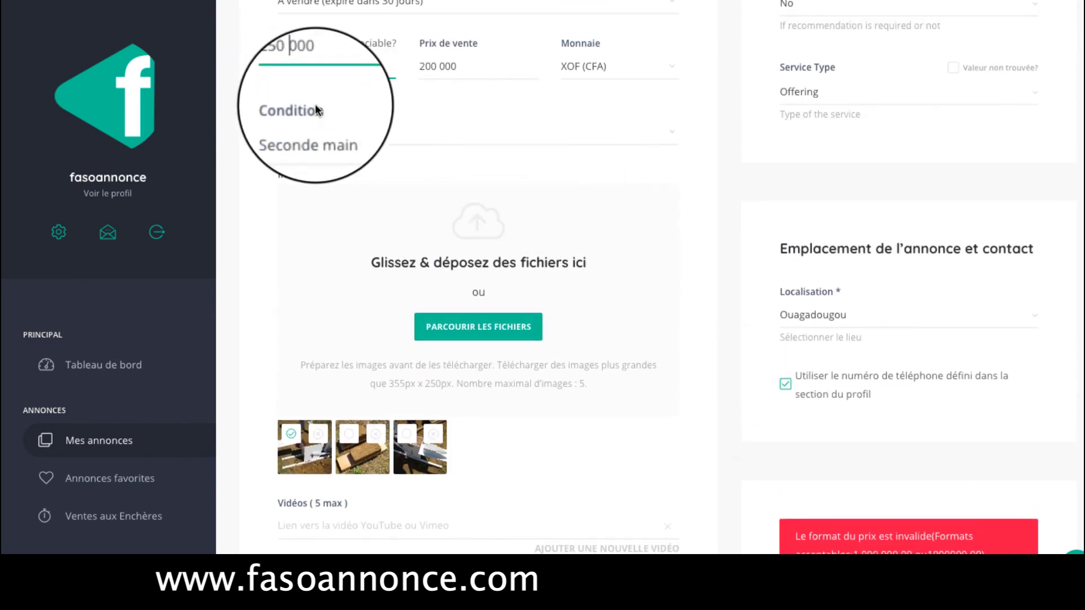
{"action": "key", "text": "BackSpace"}
{"action": "left_click", "coordinate": [333, 62]}
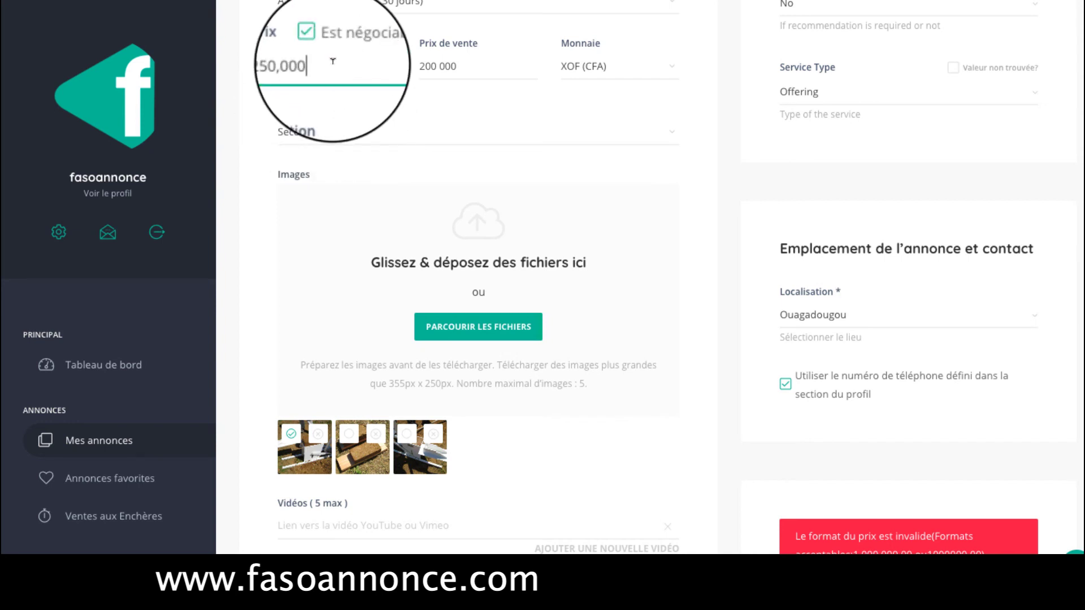
{"action": "type", "text": ".00"}
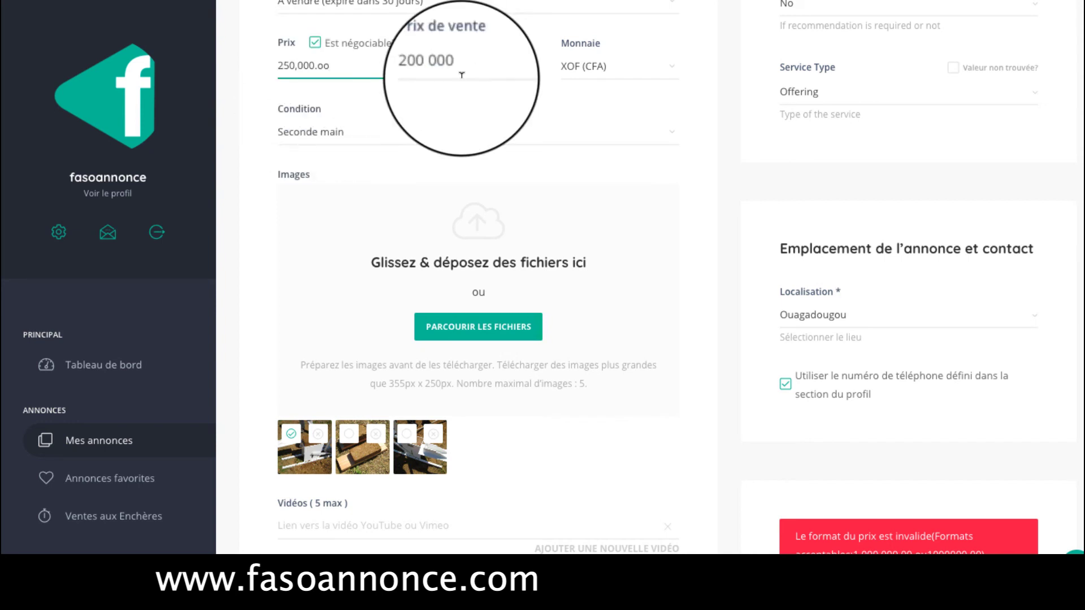
{"action": "key", "text": "BackSpace"}
{"action": "key", "text": "BackSpace"}
Step: Rewrite the ad's sale price in the accepted format as 200,000.00
{"action": "left_click", "coordinate": [498, 62]}
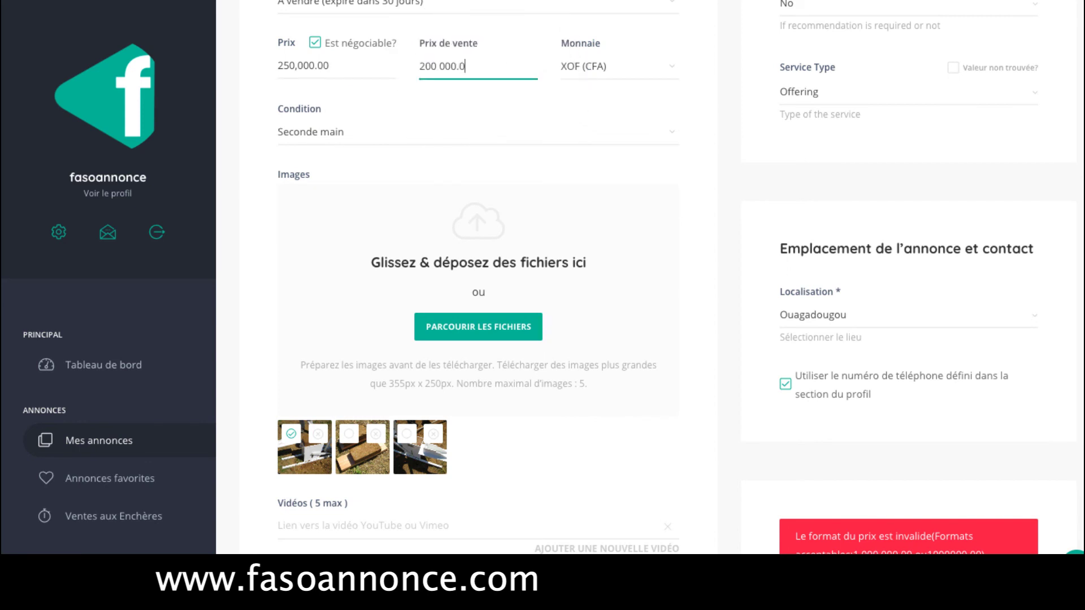
{"action": "key", "text": "BackSpace"}
{"action": "type", "text": ","}
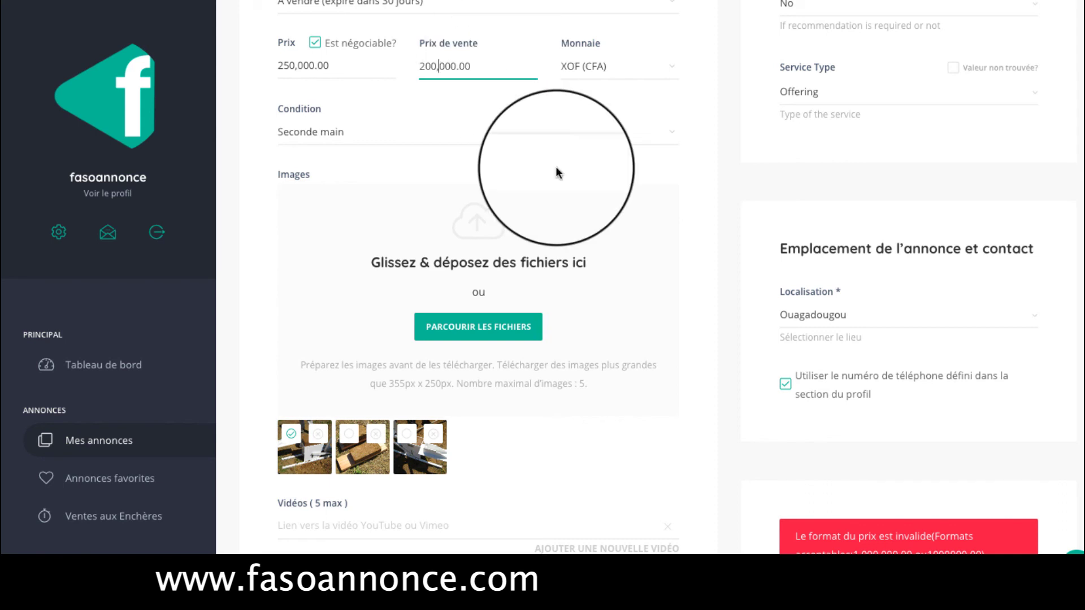
Step: Submit the ad again with the corrected price formats
{"action": "scroll", "coordinate": [557, 175], "scroll_direction": "down", "scroll_amount": 2}
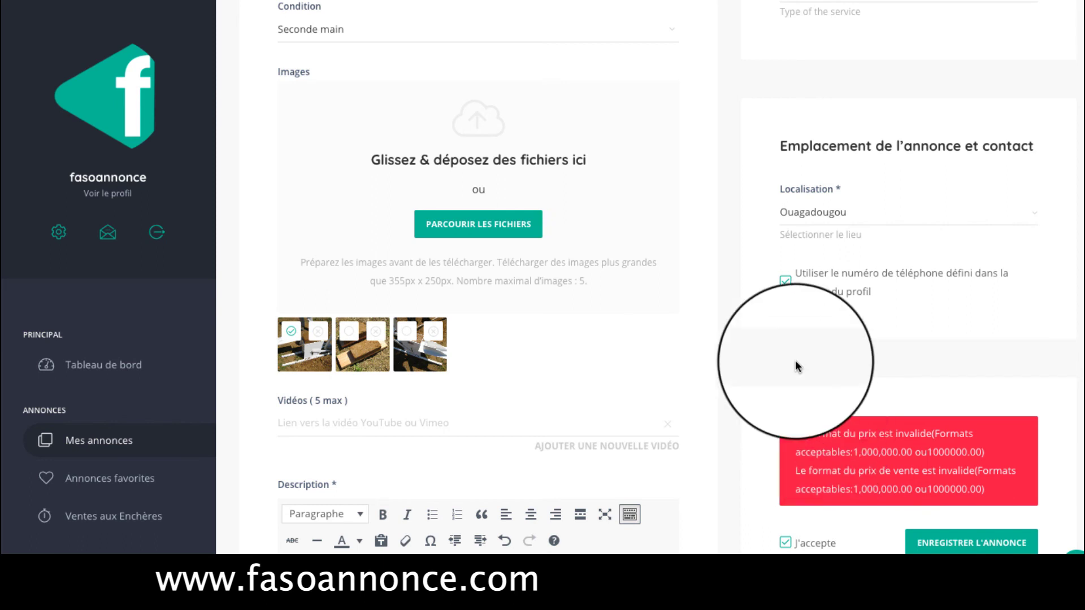
{"action": "scroll", "coordinate": [831, 396], "scroll_direction": "down", "scroll_amount": 1}
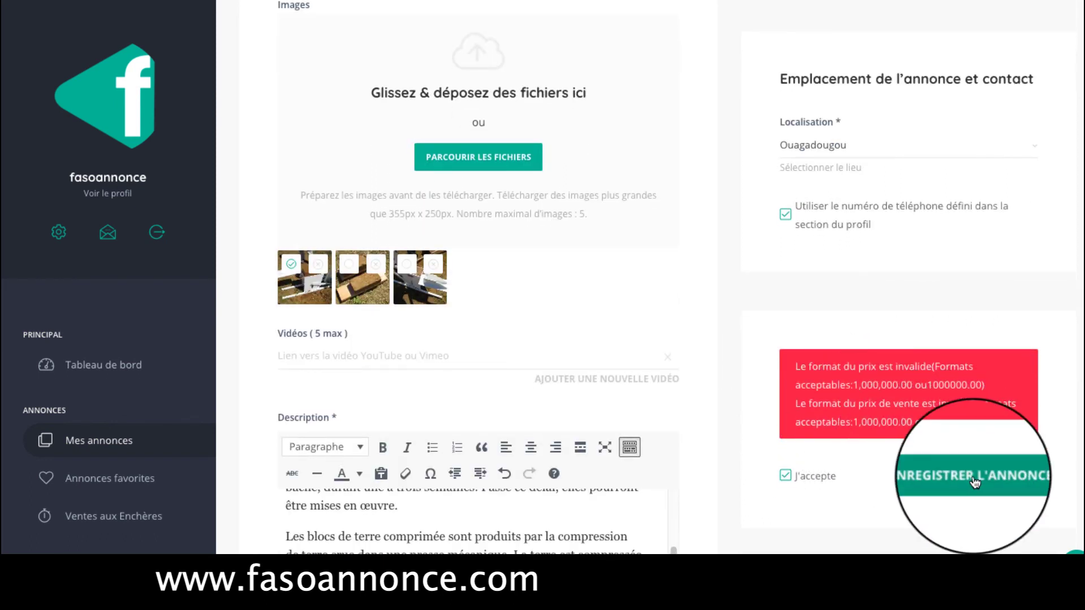
{"action": "left_click", "coordinate": [974, 479]}
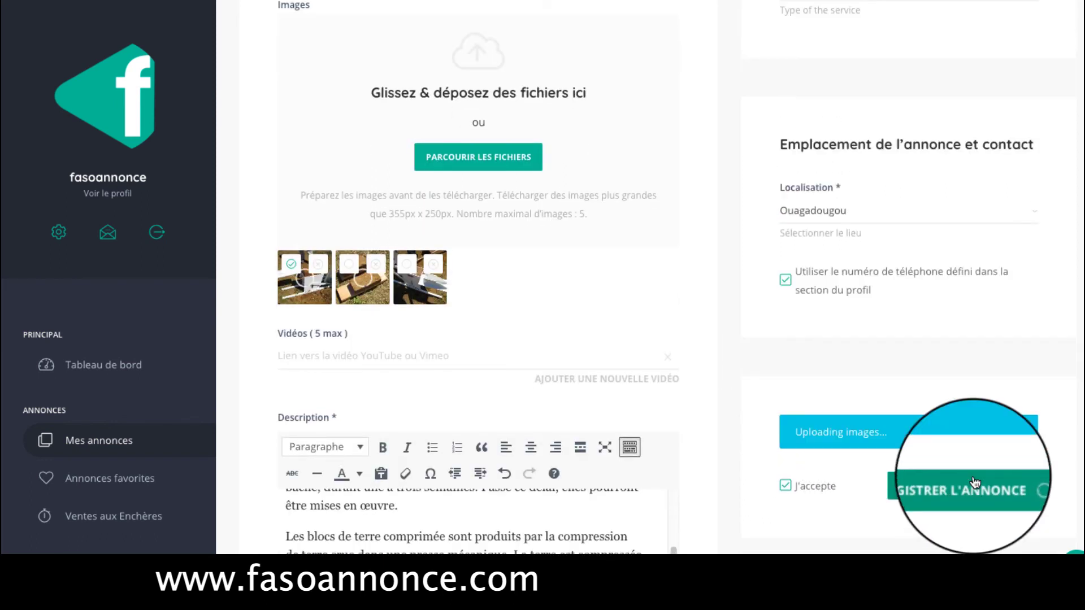